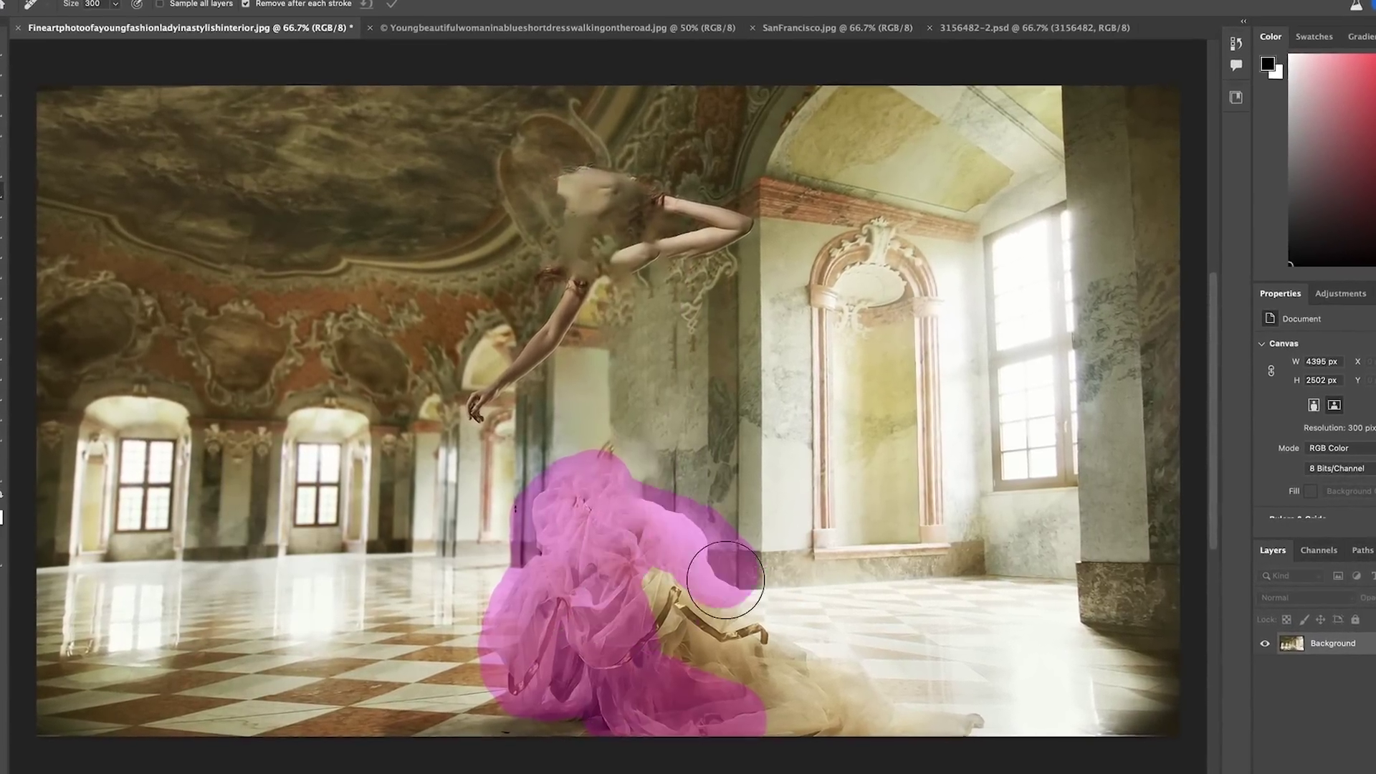
# - Erase the woman's dress and arm from the palace hall photo, then clean up wall and ceiling leftovers
pyautogui.moveTo(604, 395); pyautogui.dragTo(604, 477)
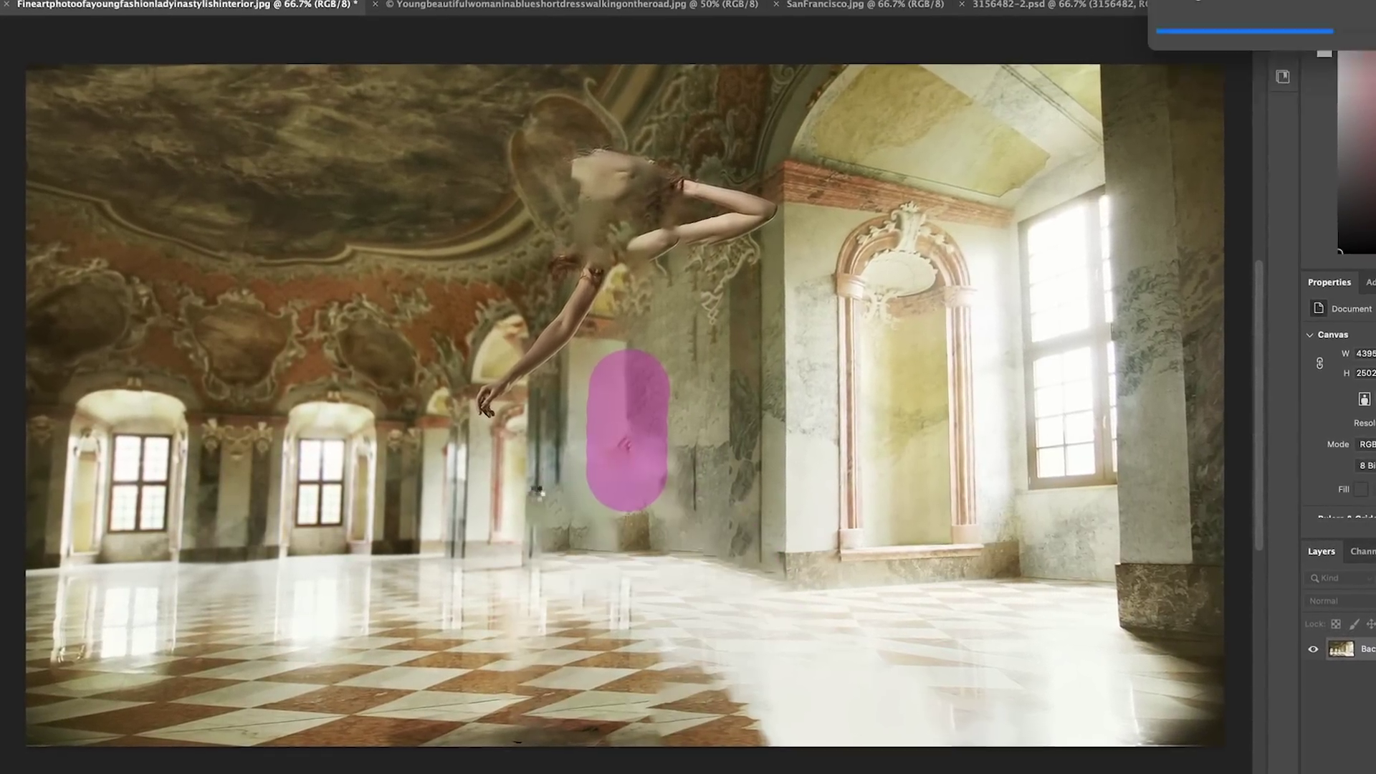
pyautogui.moveTo(770, 197); pyautogui.dragTo(487, 412)
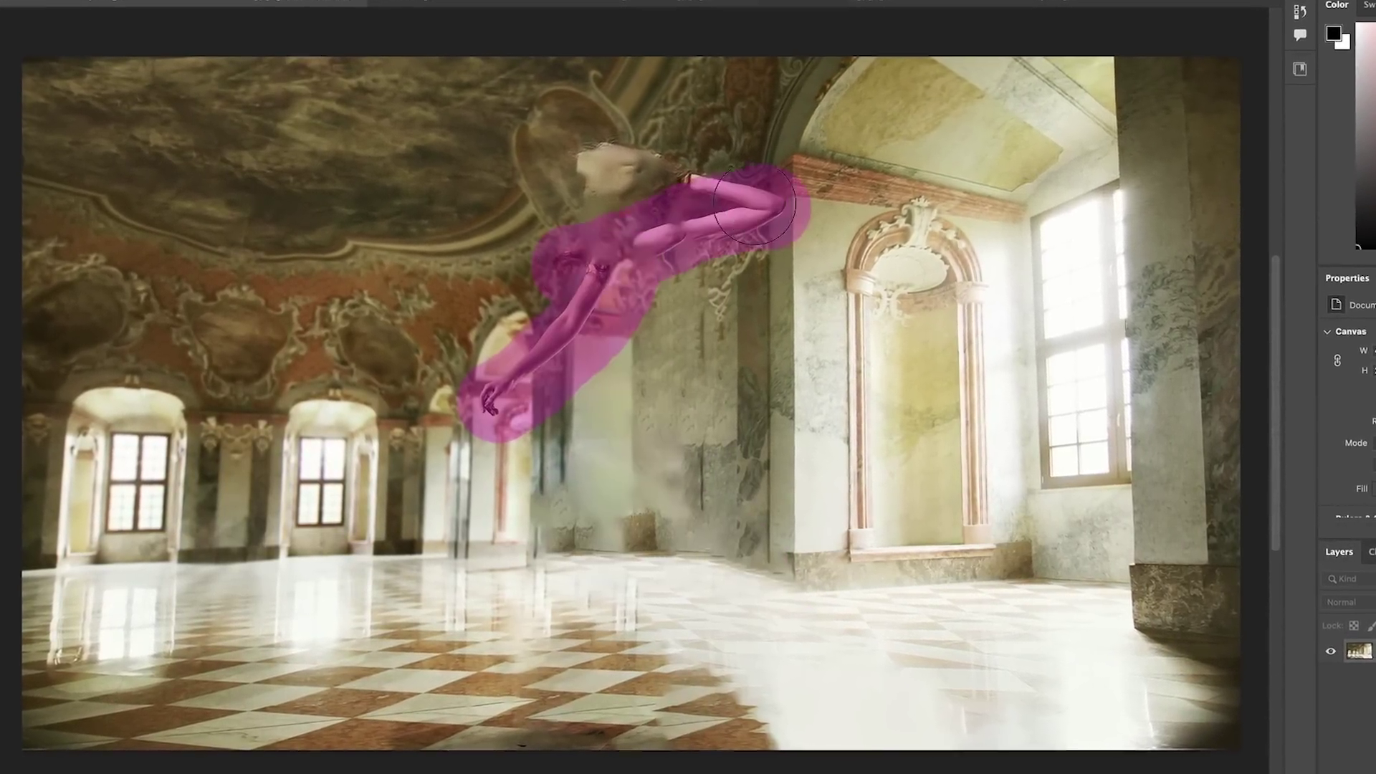
pyautogui.moveTo(605, 301); pyautogui.dragTo(605, 574)
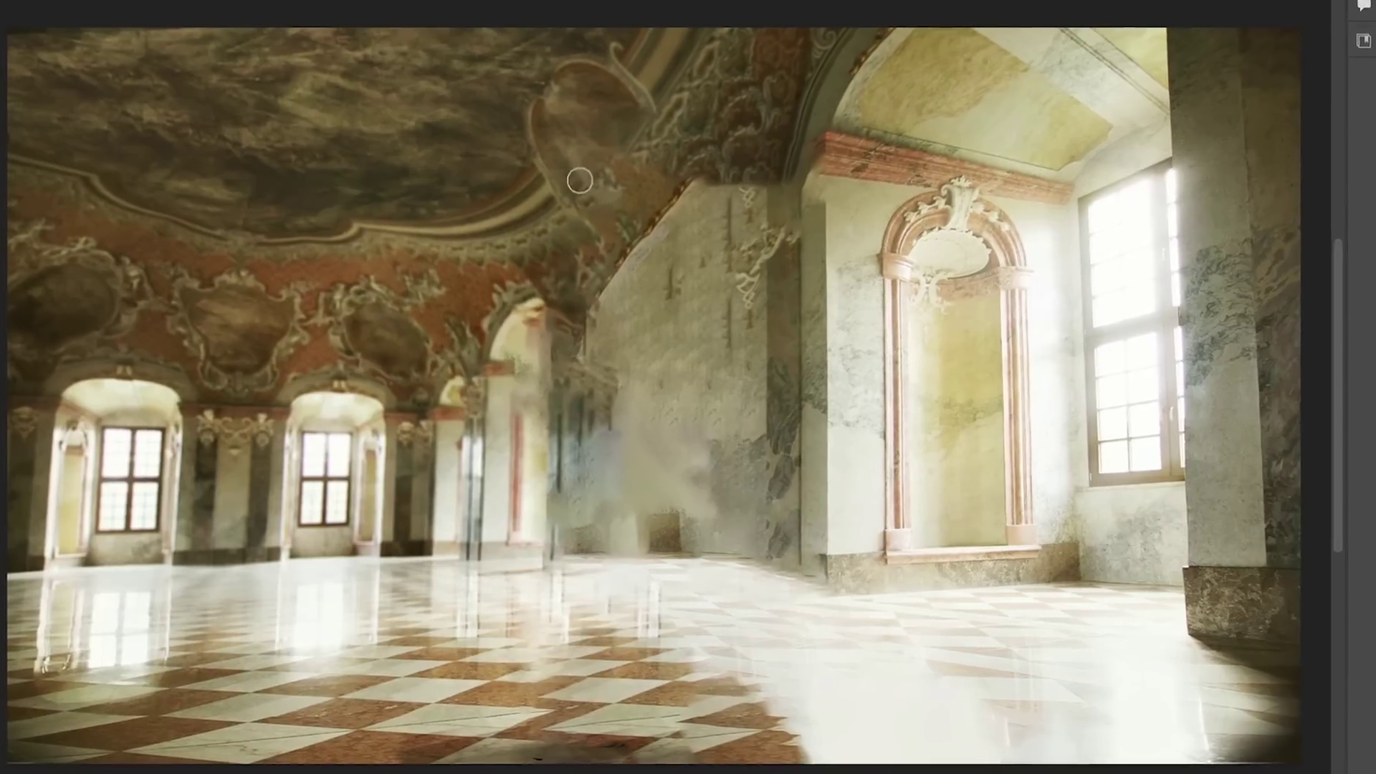
pyautogui.moveTo(676, 98); pyautogui.dragTo(564, 211)
pyautogui.moveTo(561, 438); pyautogui.dragTo(557, 545)
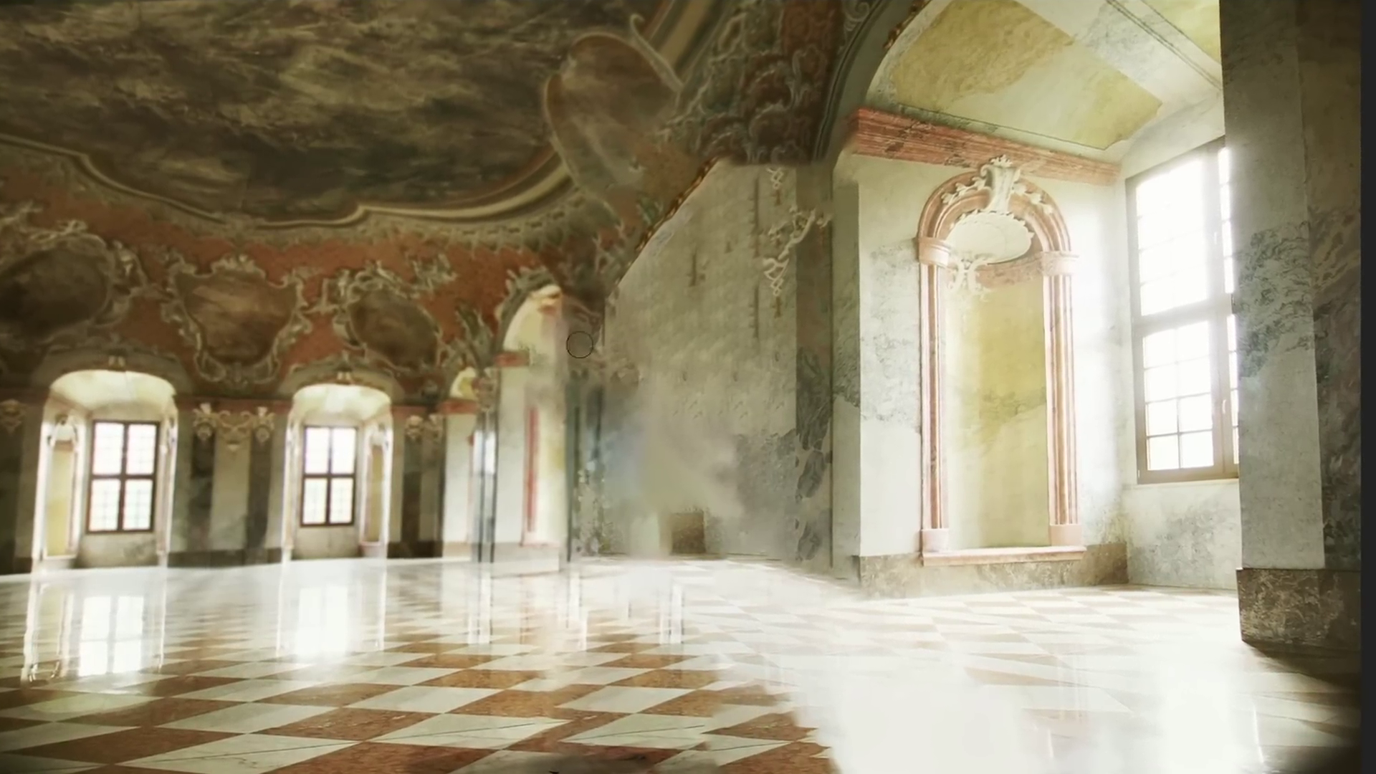
pyautogui.moveTo(562, 316); pyautogui.dragTo(561, 458)
# - Erase the woman and her bag from the crosswalk photo and touch up the crosswalk
pyautogui.moveTo(559, 308)
pyautogui.mouseDown()
pyautogui.moveTo(489, 631)
pyautogui.moveTo(573, 430)
pyautogui.moveTo(674, 408)
pyautogui.moveTo(617, 634)
pyautogui.mouseUp()
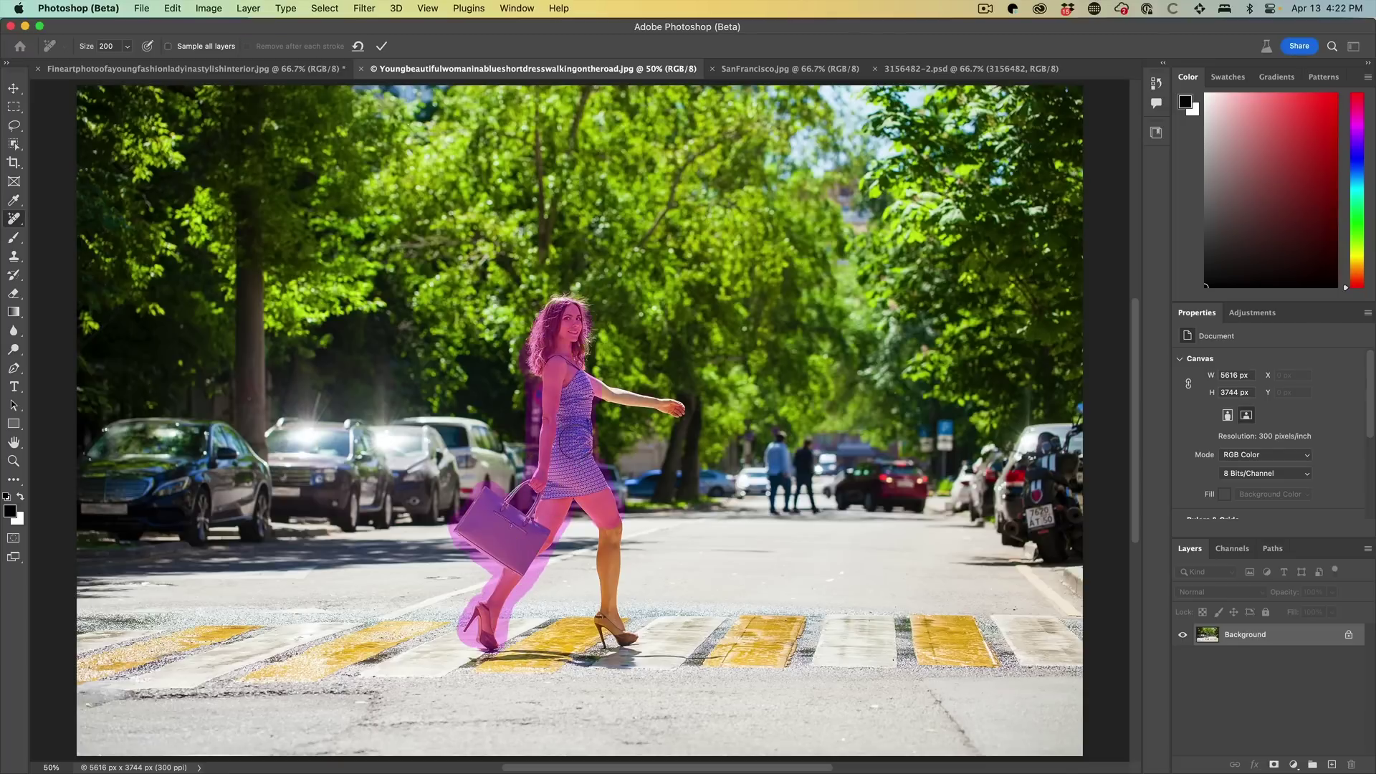
pyautogui.moveTo(617, 546); pyautogui.dragTo(617, 552)
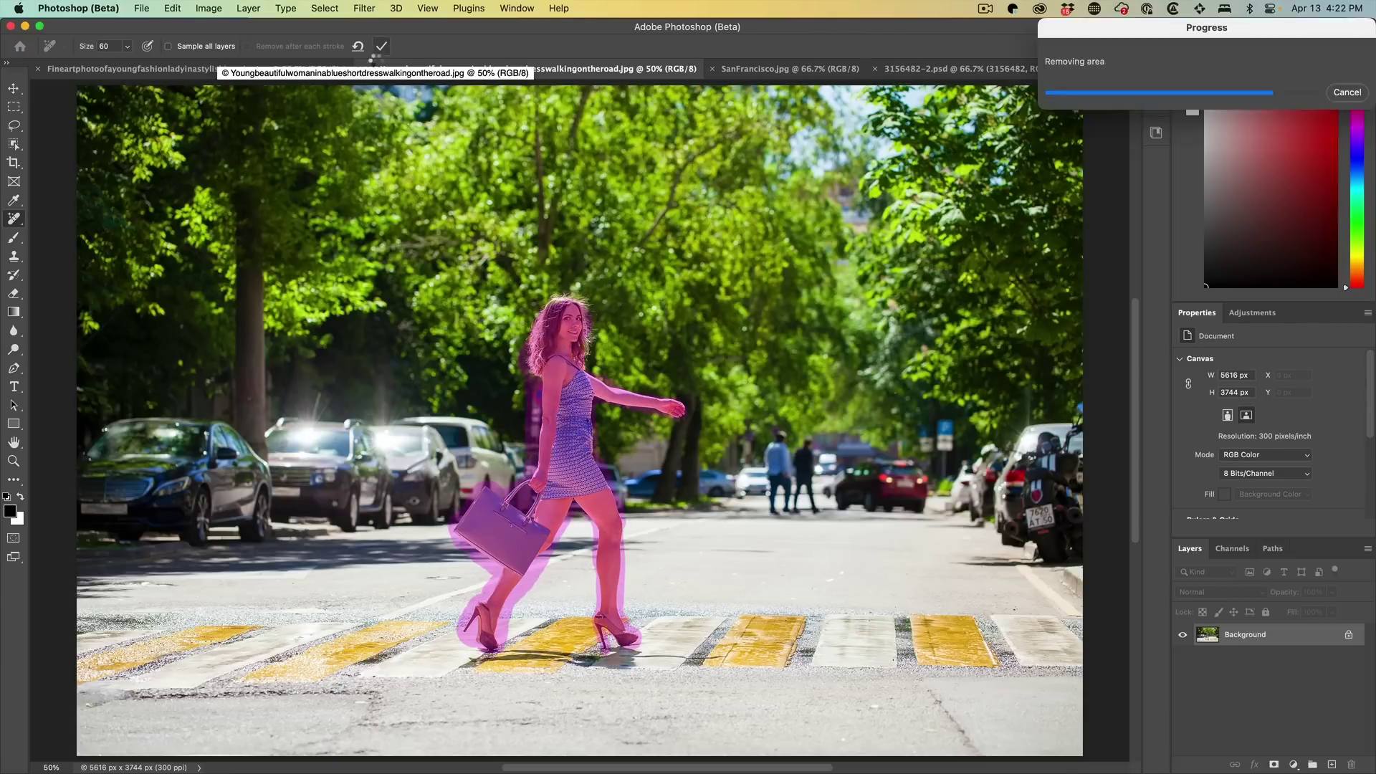
pyautogui.moveTo(479, 657); pyautogui.dragTo(631, 653)
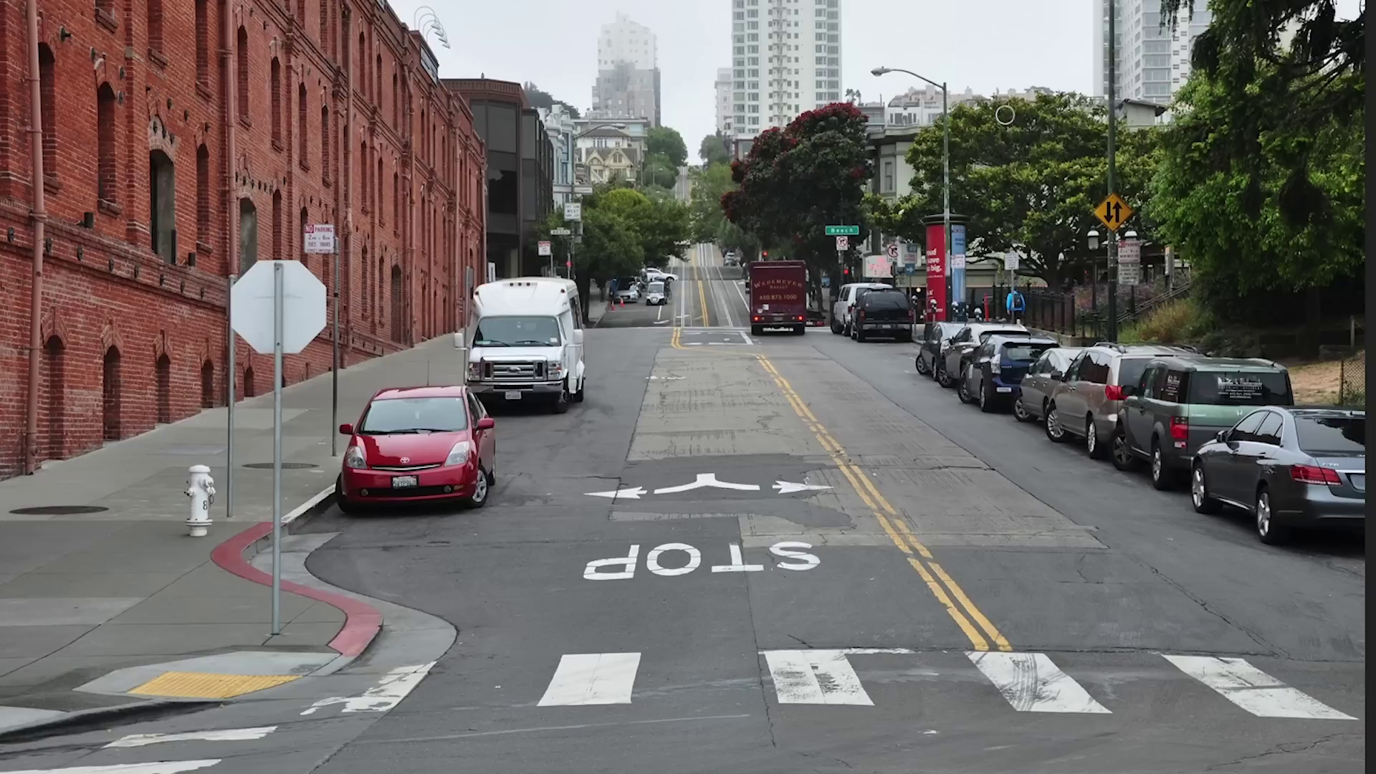
pyautogui.moveTo(502, 294); pyautogui.dragTo(545, 402)
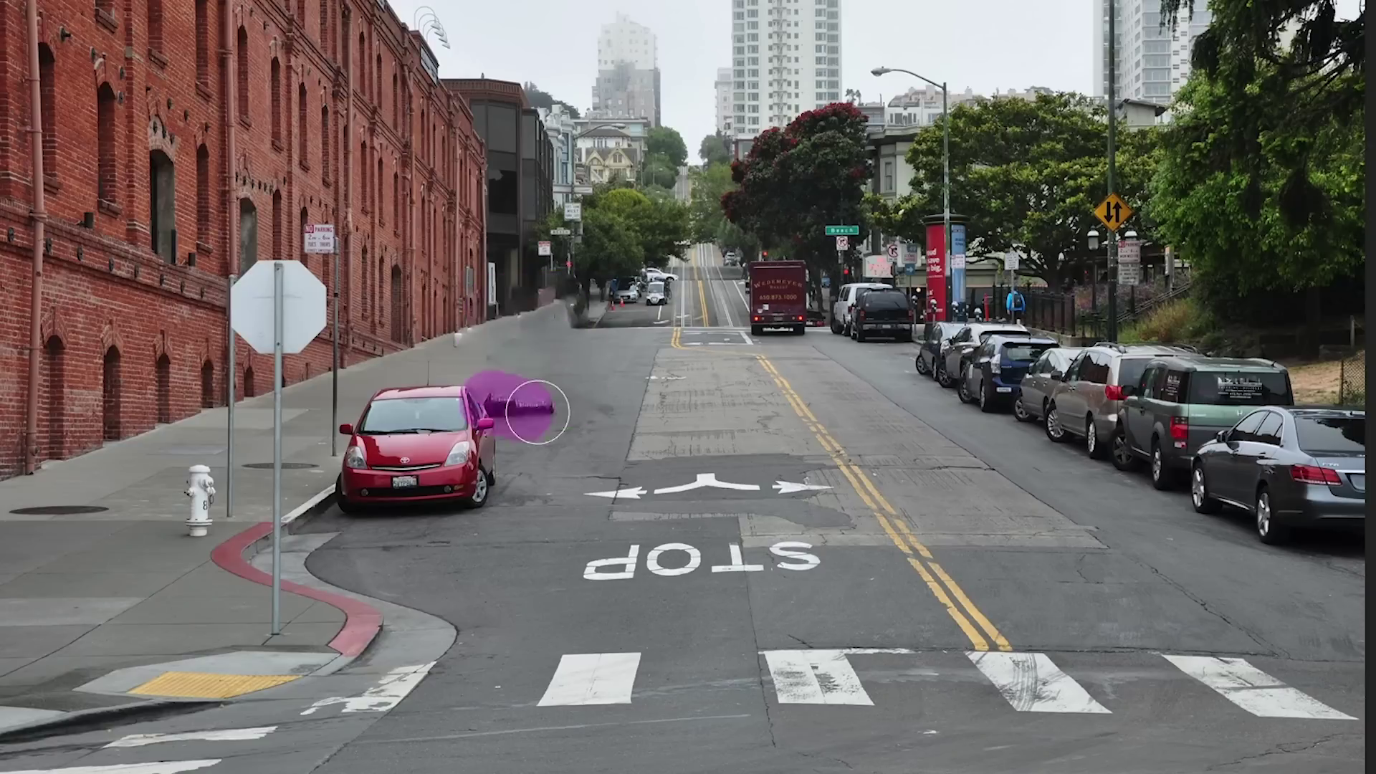
# - Erase the red curbside car, the stop sign, the signposts and the fire hydrant
pyautogui.click(416, 447)
pyautogui.moveTo(369, 452); pyautogui.dragTo(509, 358)
pyautogui.click(277, 307)
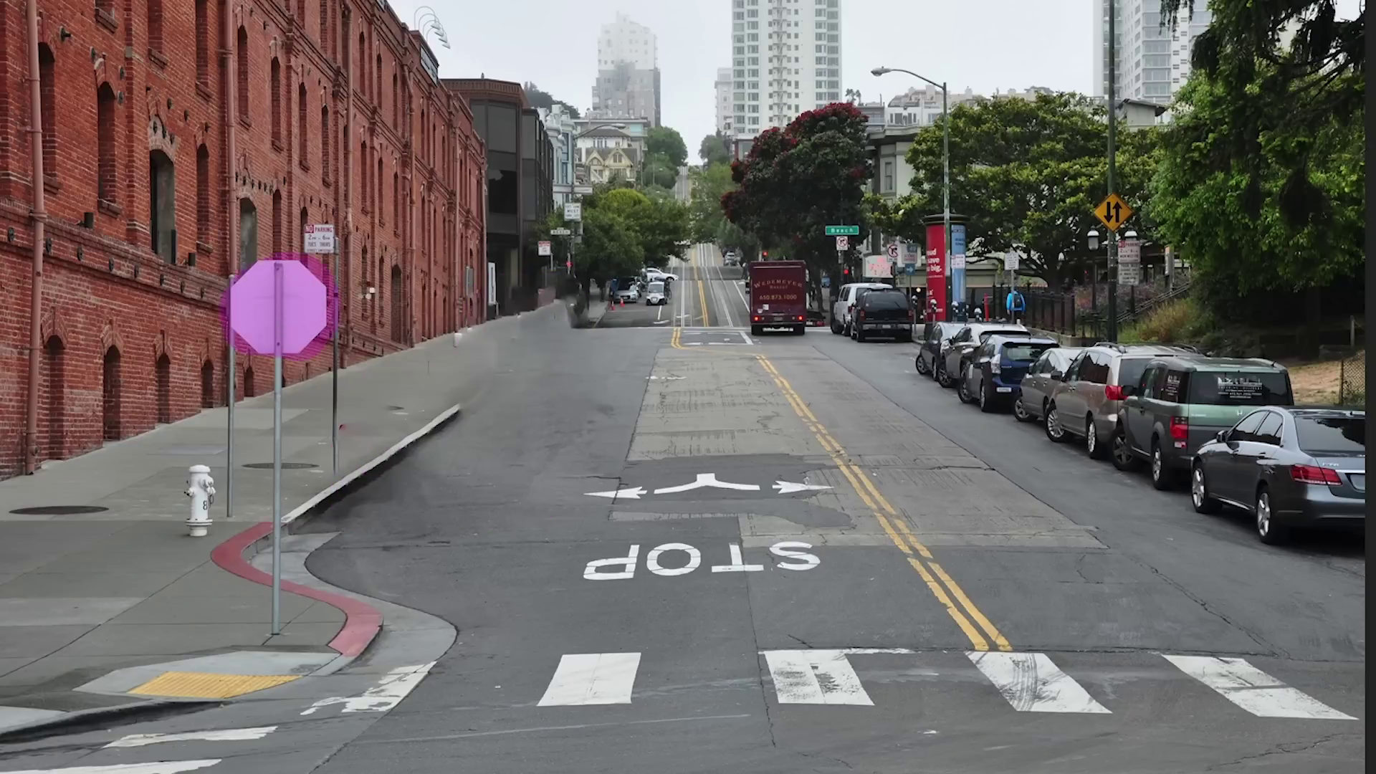
pyautogui.moveTo(334, 200); pyautogui.dragTo(333, 398)
pyautogui.moveTo(233, 324); pyautogui.dragTo(235, 515)
pyautogui.moveTo(277, 602)
pyautogui.mouseDown()
pyautogui.moveTo(278, 337)
pyautogui.moveTo(264, 486)
pyautogui.mouseUp()
pyautogui.click(200, 500)
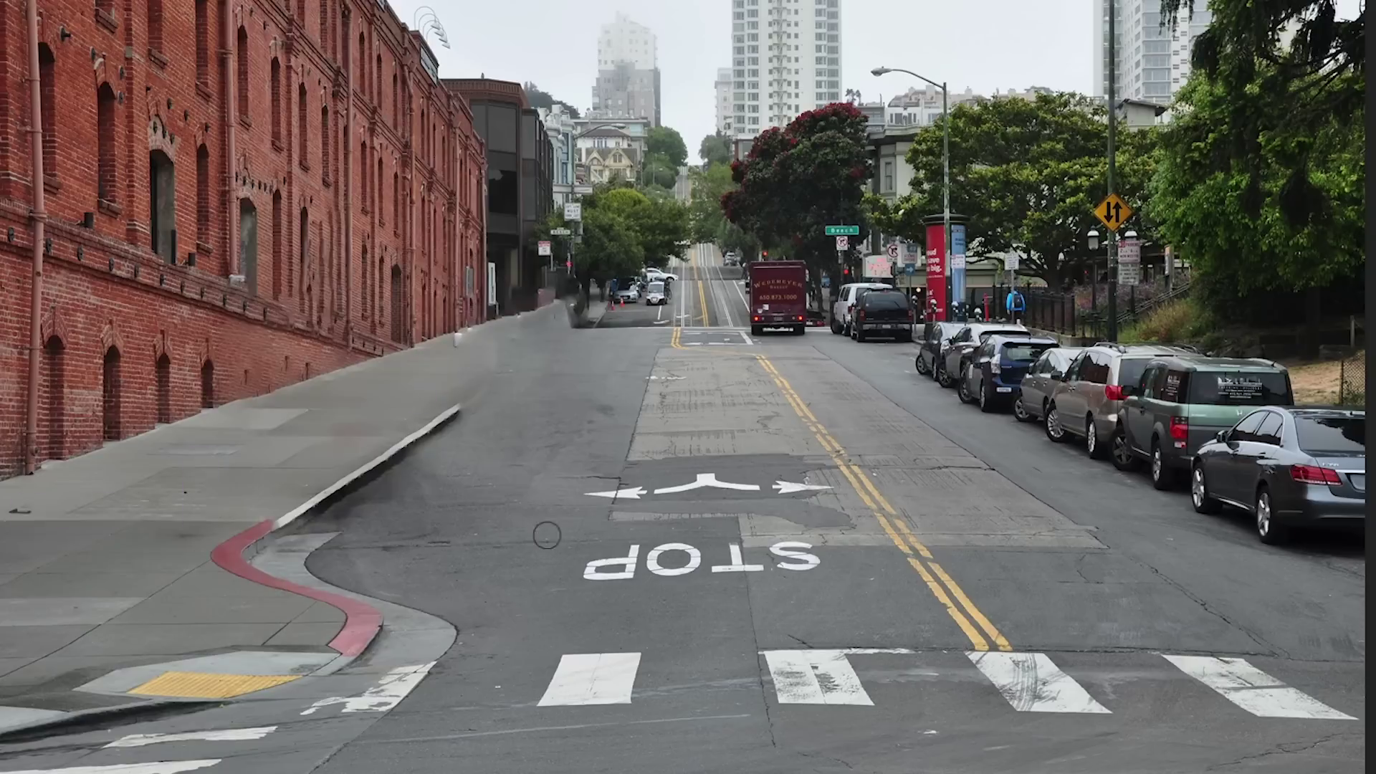
# - Remove the red truck and the parked SUVs and cars along the right curb
pyautogui.click(778, 297)
pyautogui.moveTo(913, 312)
pyautogui.mouseDown()
pyautogui.moveTo(1001, 391)
pyautogui.moveTo(1095, 362)
pyautogui.moveTo(1333, 418)
pyautogui.moveTo(1158, 456)
pyautogui.moveTo(1304, 523)
pyautogui.mouseUp()
pyautogui.moveTo(1014, 373); pyautogui.dragTo(1347, 631)
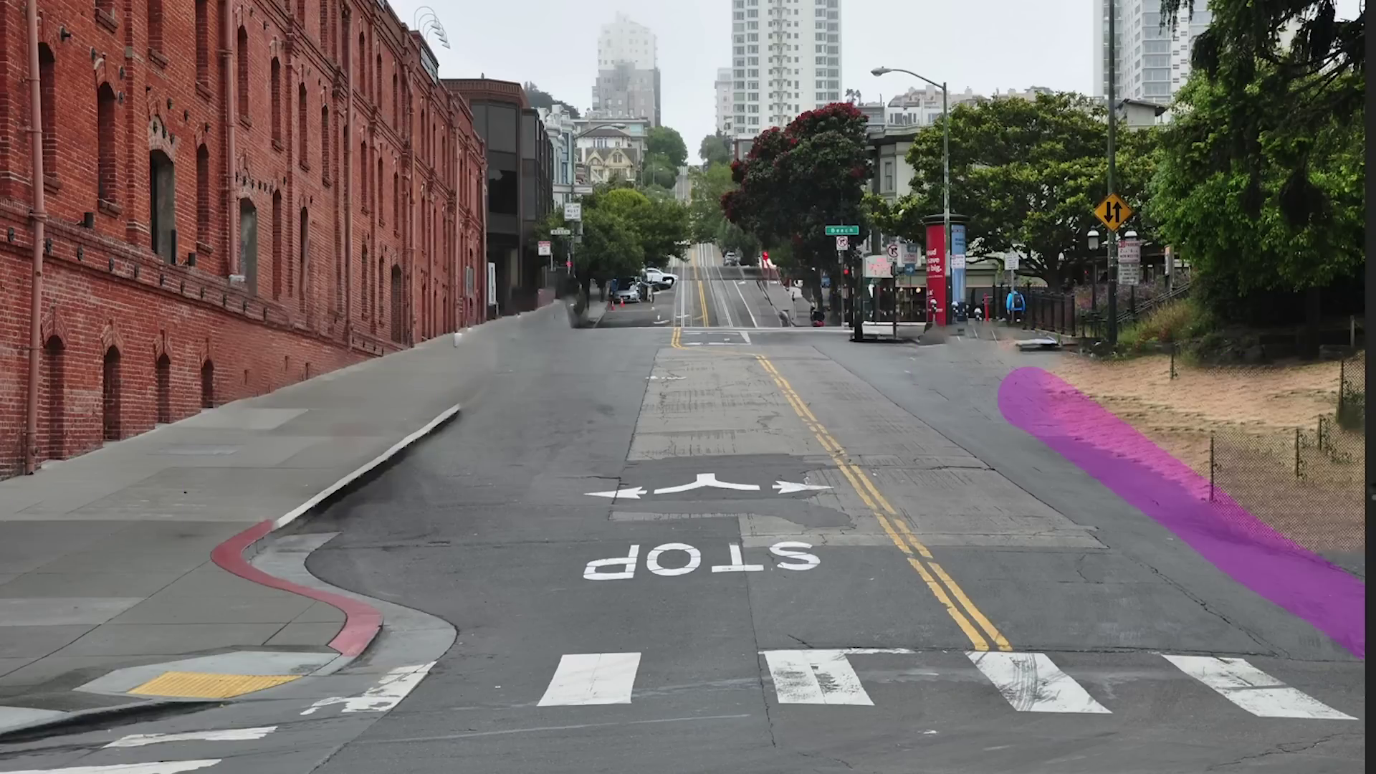
pyautogui.moveTo(1340, 373); pyautogui.dragTo(1204, 574)
pyautogui.moveTo(1032, 358); pyautogui.dragTo(1240, 494)
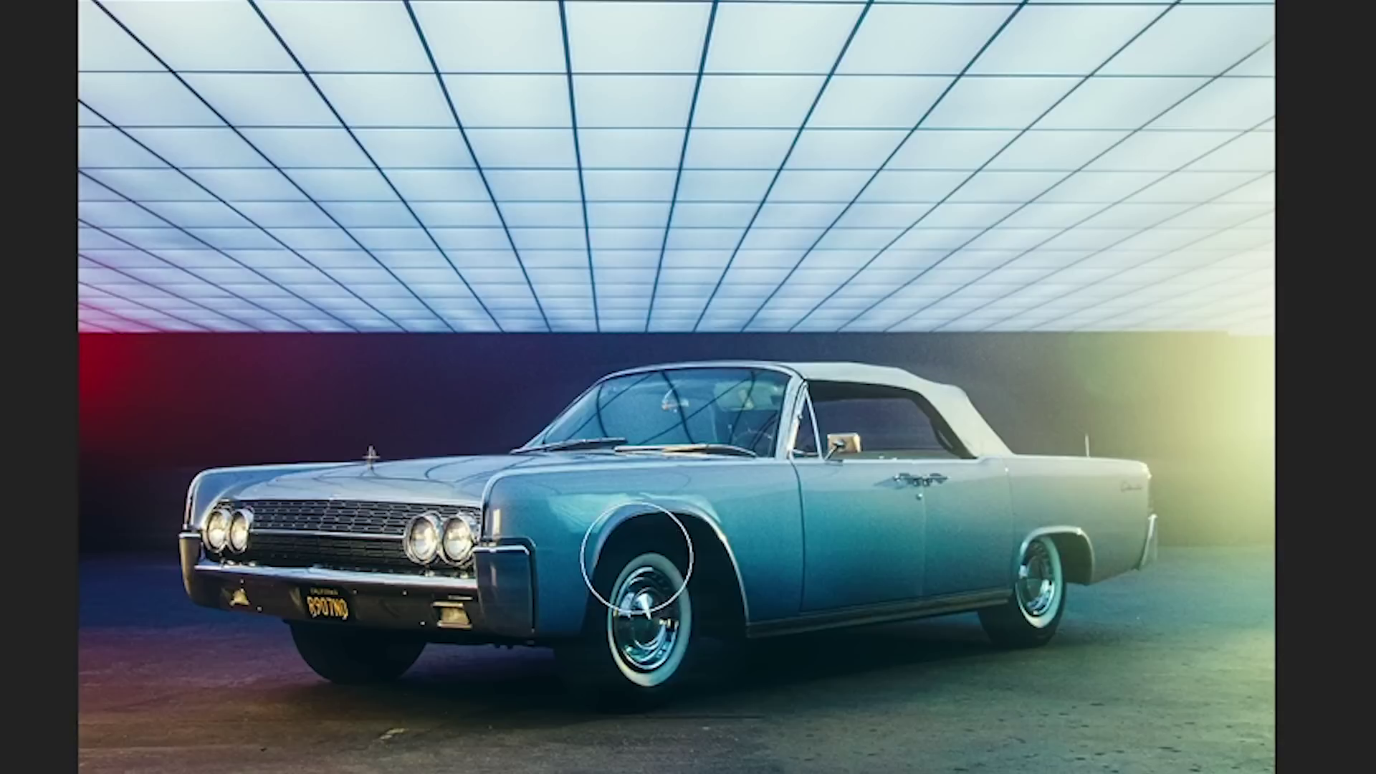
# - Erase the convertible's front and rear wheels and mark the area under the front bumper
pyautogui.moveTo(648, 544); pyautogui.dragTo(616, 709)
pyautogui.moveTo(938, 666); pyautogui.dragTo(1039, 583)
pyautogui.moveTo(279, 649); pyautogui.dragTo(423, 681)
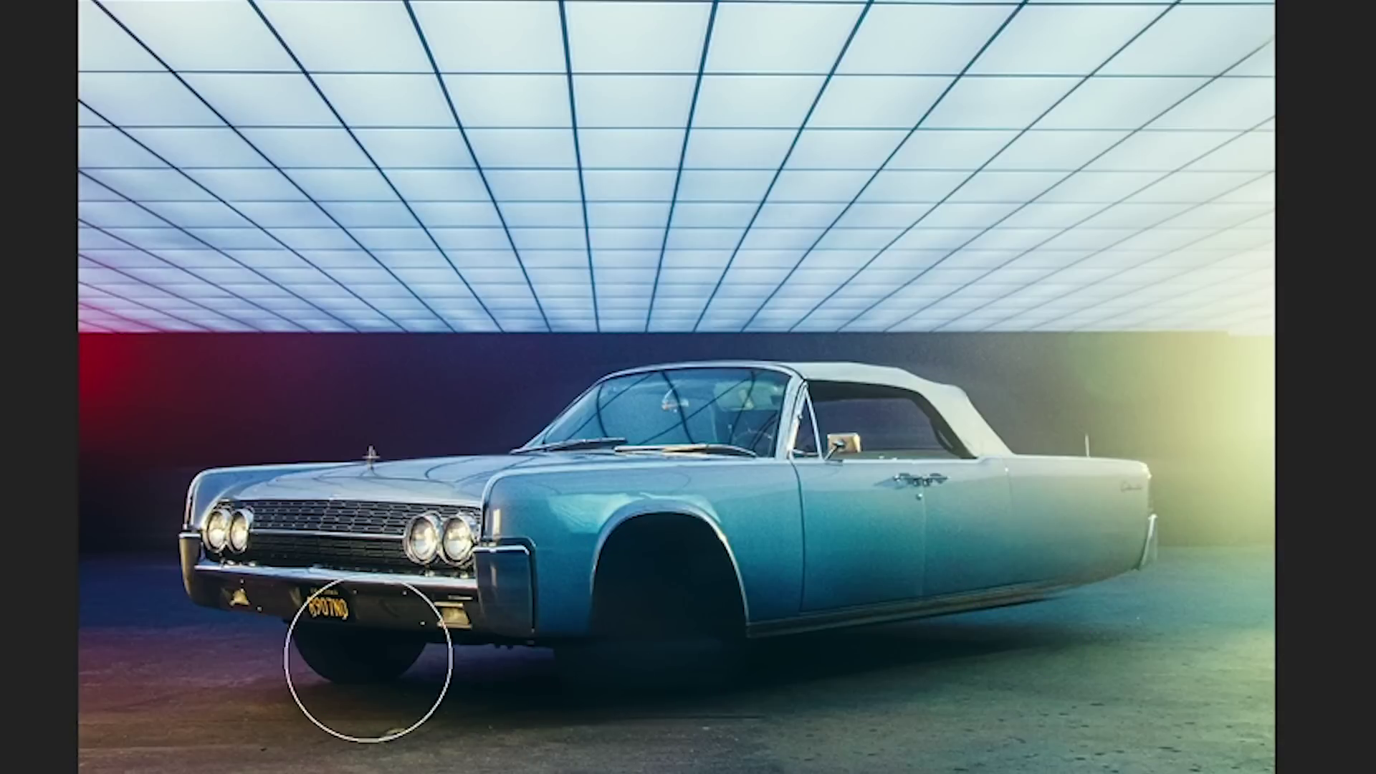
# - Erase the leftover front wheel under the bumper and fill the rear wheel arch with car body
pyautogui.moveTo(261, 660); pyautogui.dragTo(438, 674)
pyautogui.moveTo(602, 594)
pyautogui.mouseDown()
pyautogui.moveTo(660, 529)
pyautogui.moveTo(767, 631)
pyautogui.mouseUp()
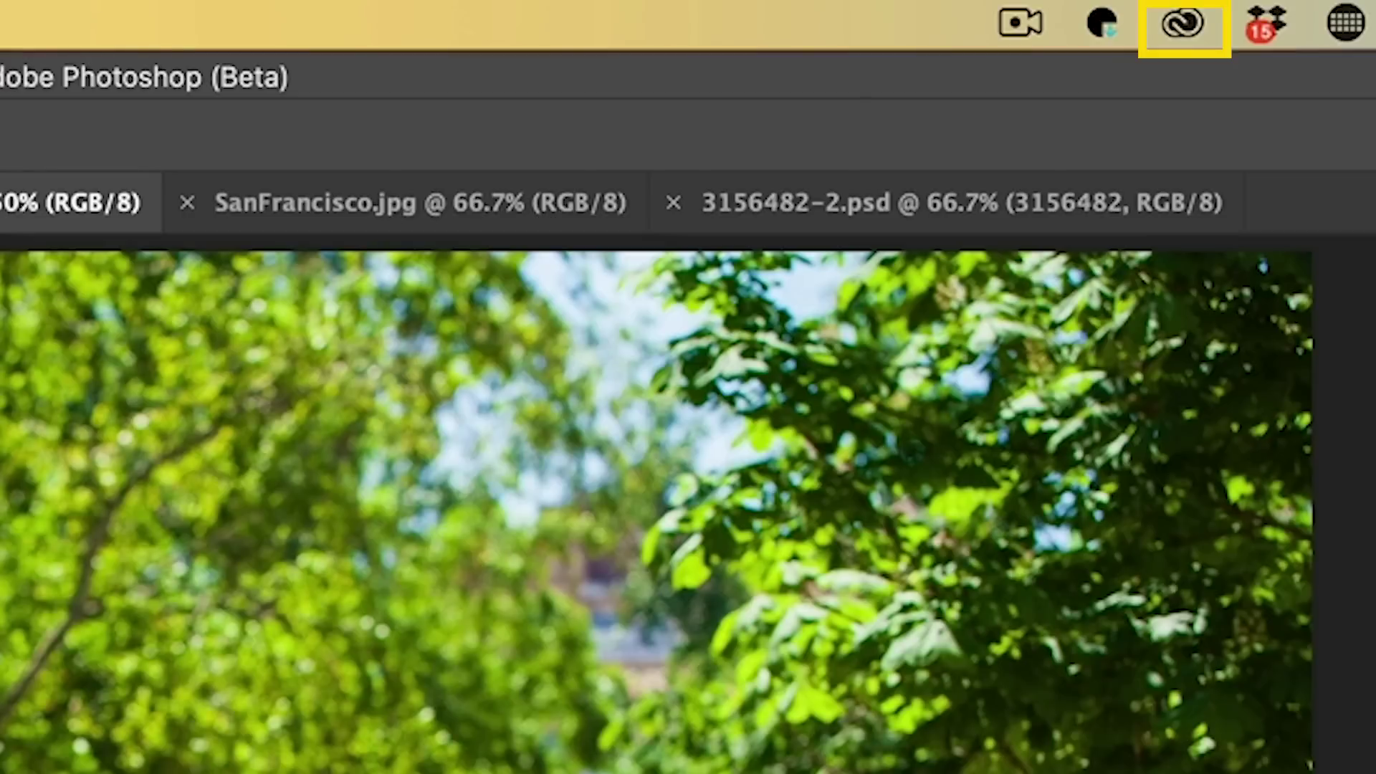
# - In Creative Cloud, show the Beta apps list to find the installed Photoshop (Beta)
pyautogui.click(1182, 24)
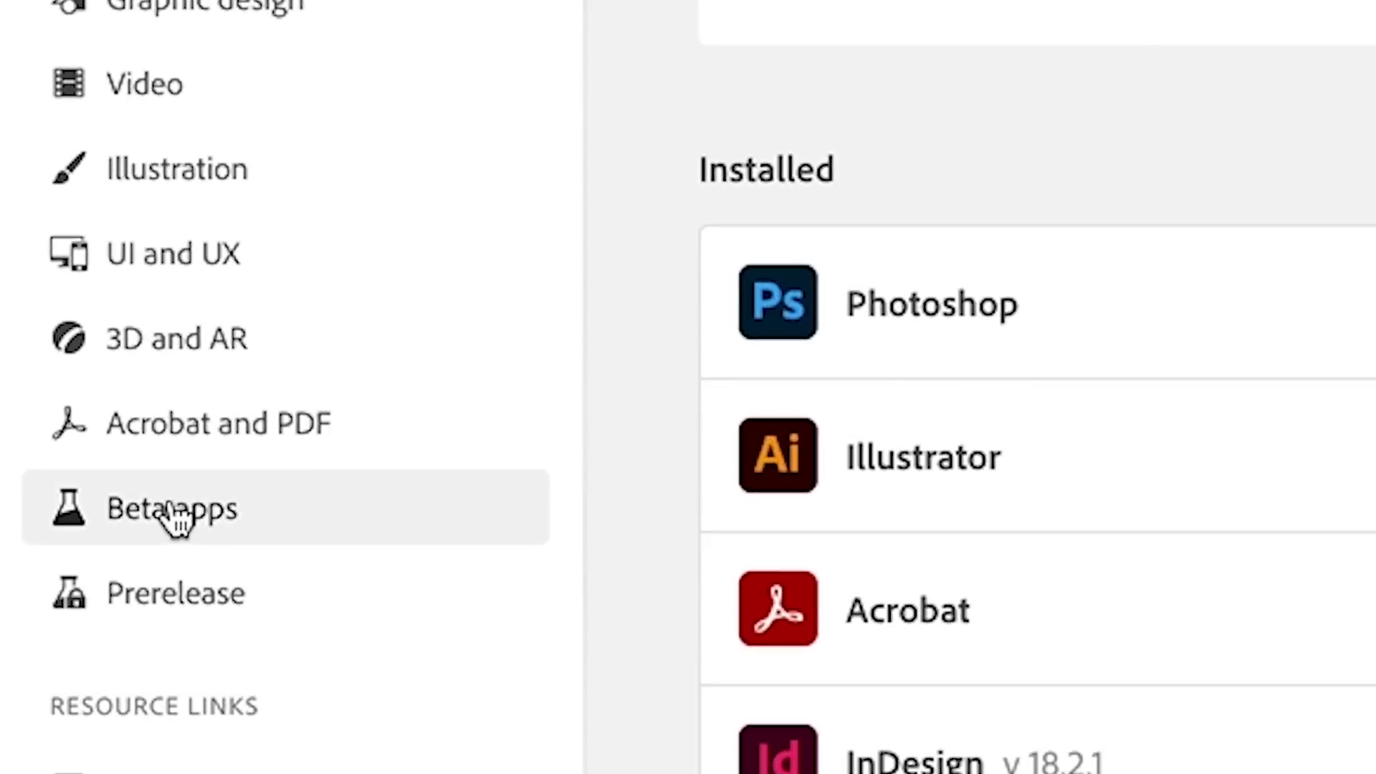
pyautogui.click(154, 425)
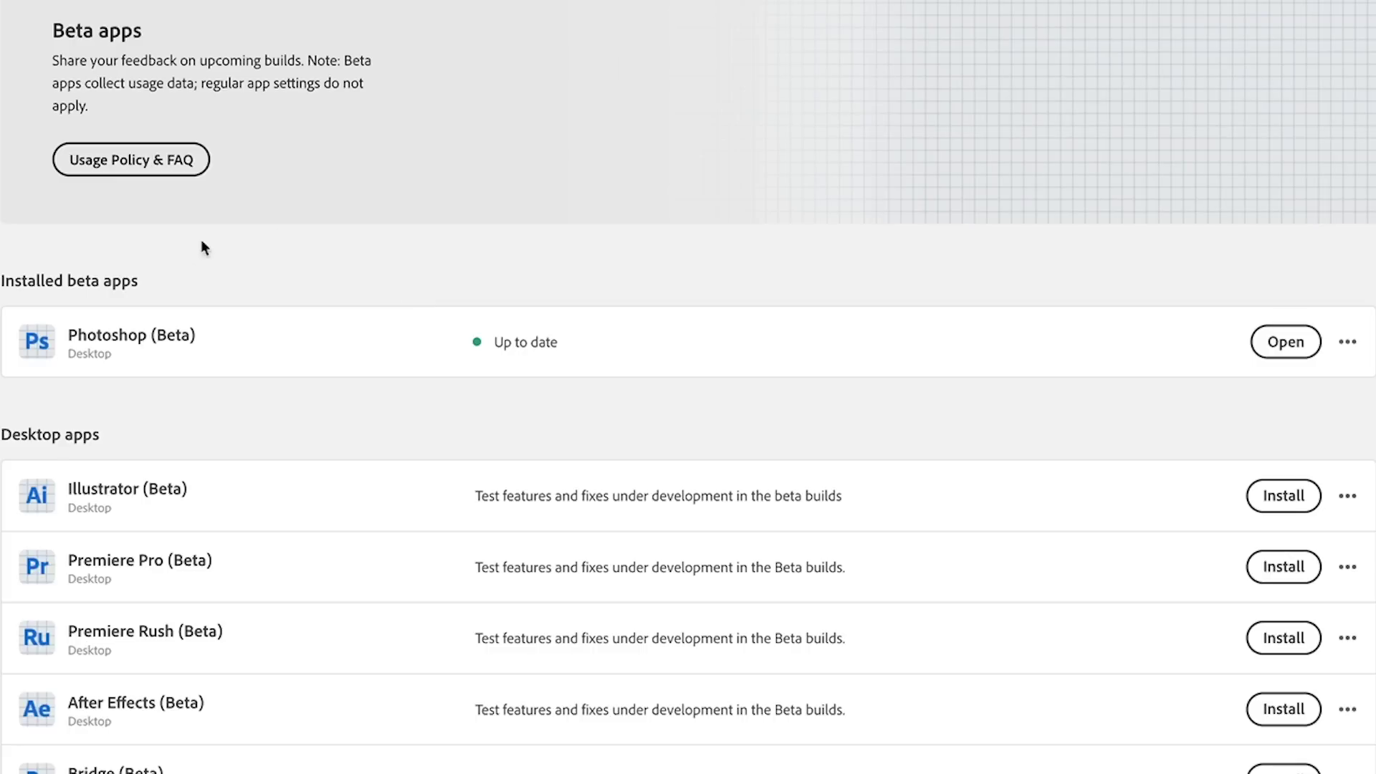
pyautogui.moveTo(123, 348)
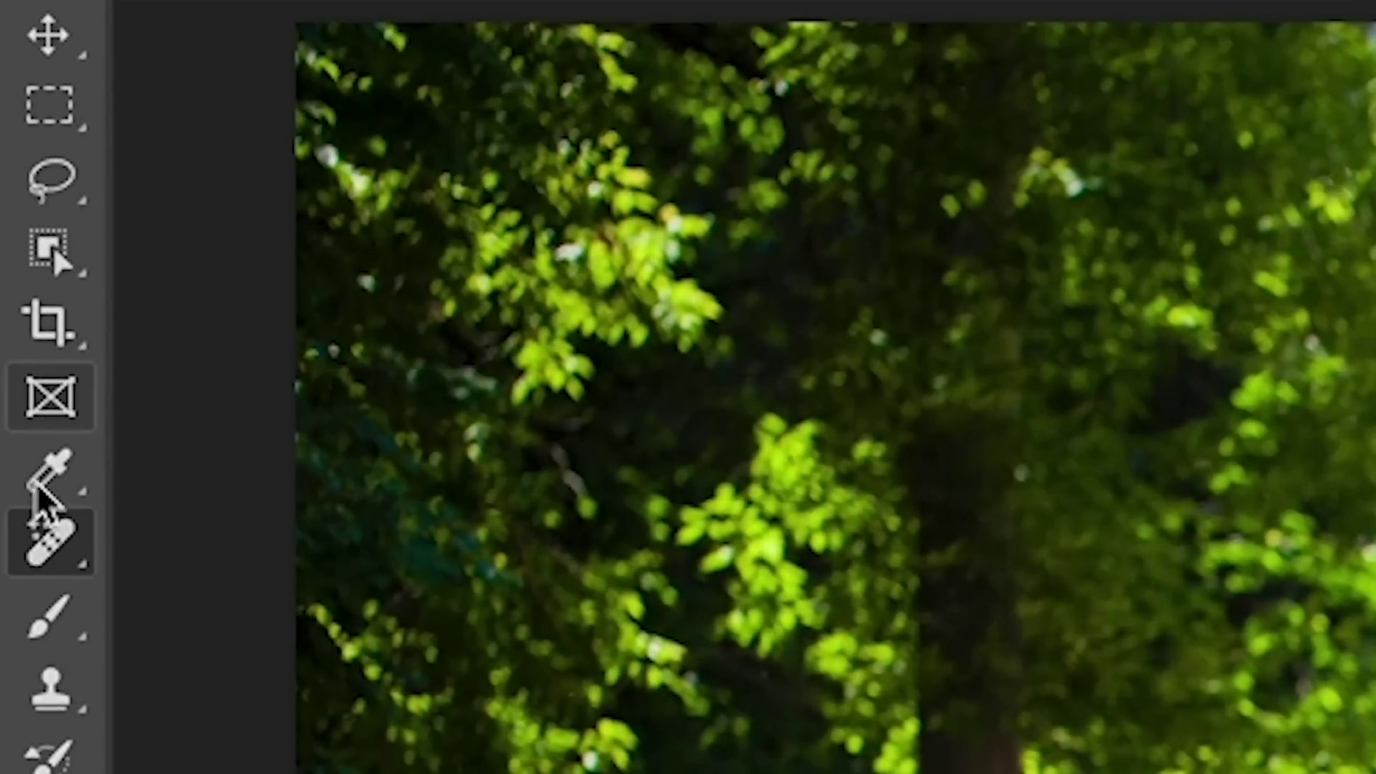
# - Choose the Remove Tool from the toolbar's healing tools group
pyautogui.click(49, 558)
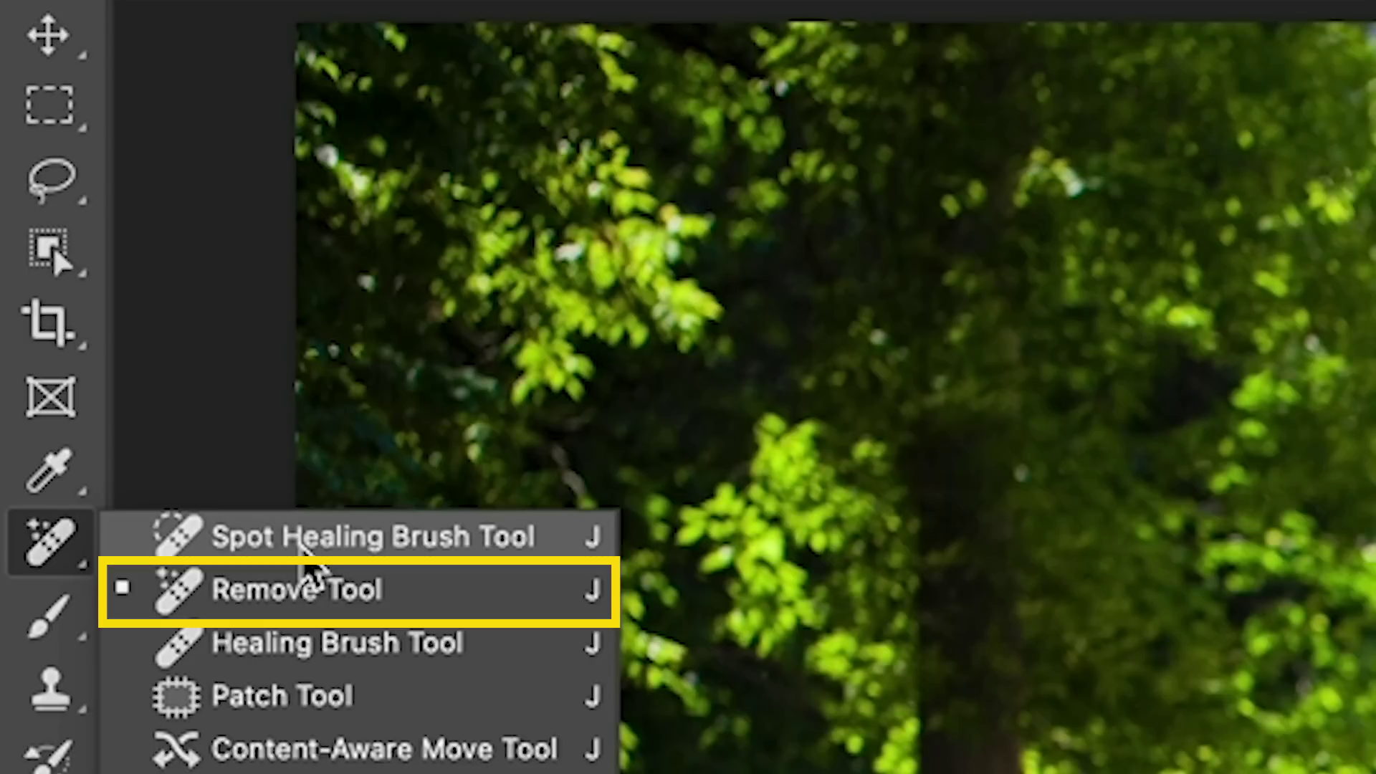
pyautogui.click(314, 592)
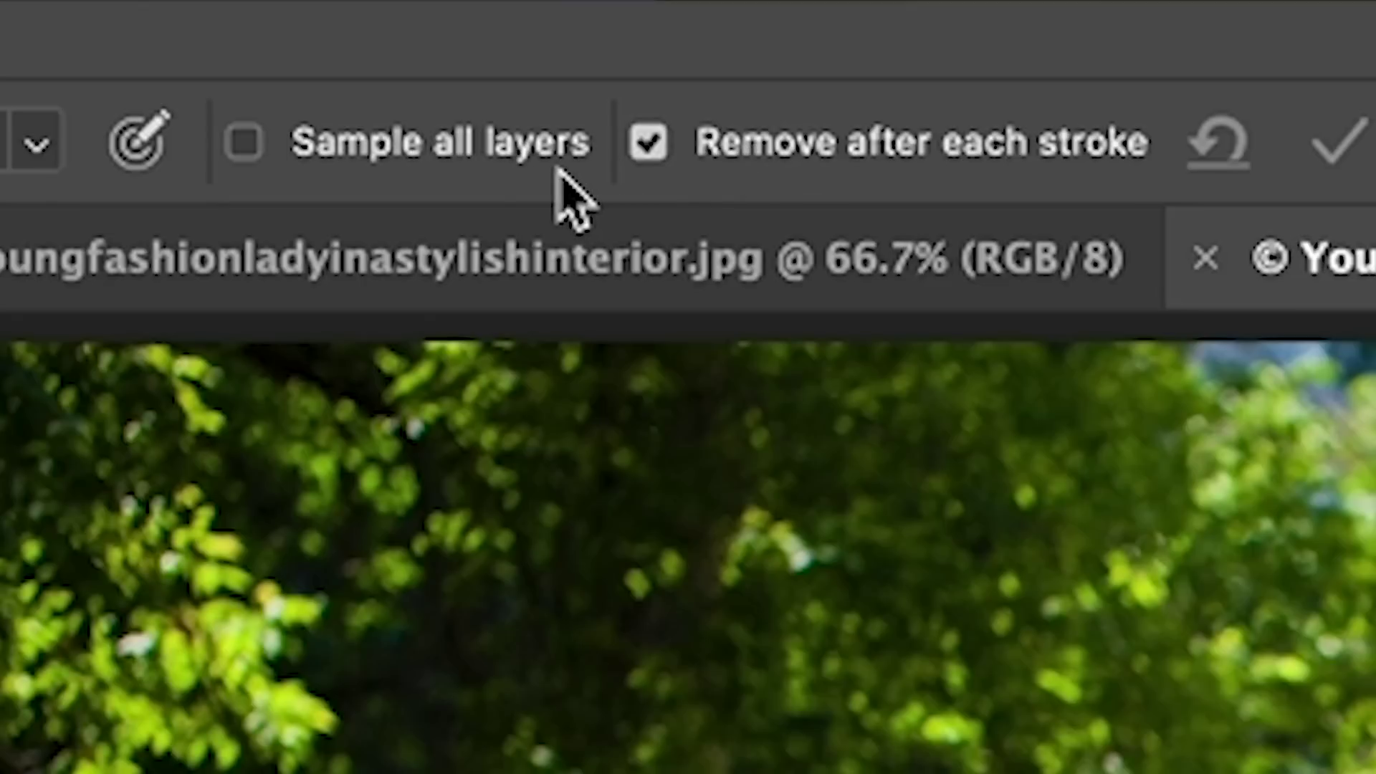
# - Enable Sample all layers, add an empty Layer 1, and turn off Remove after each stroke
pyautogui.click(377, 147)
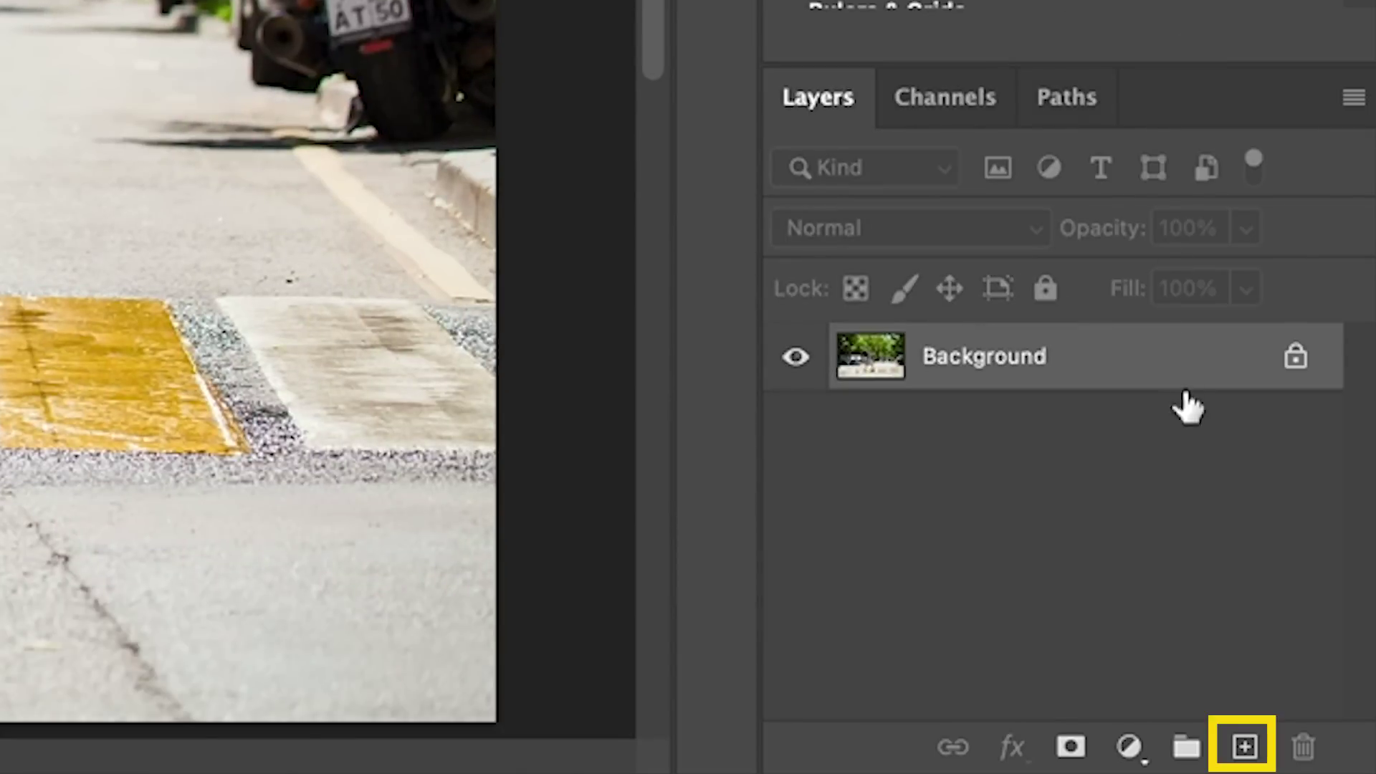
pyautogui.click(1245, 746)
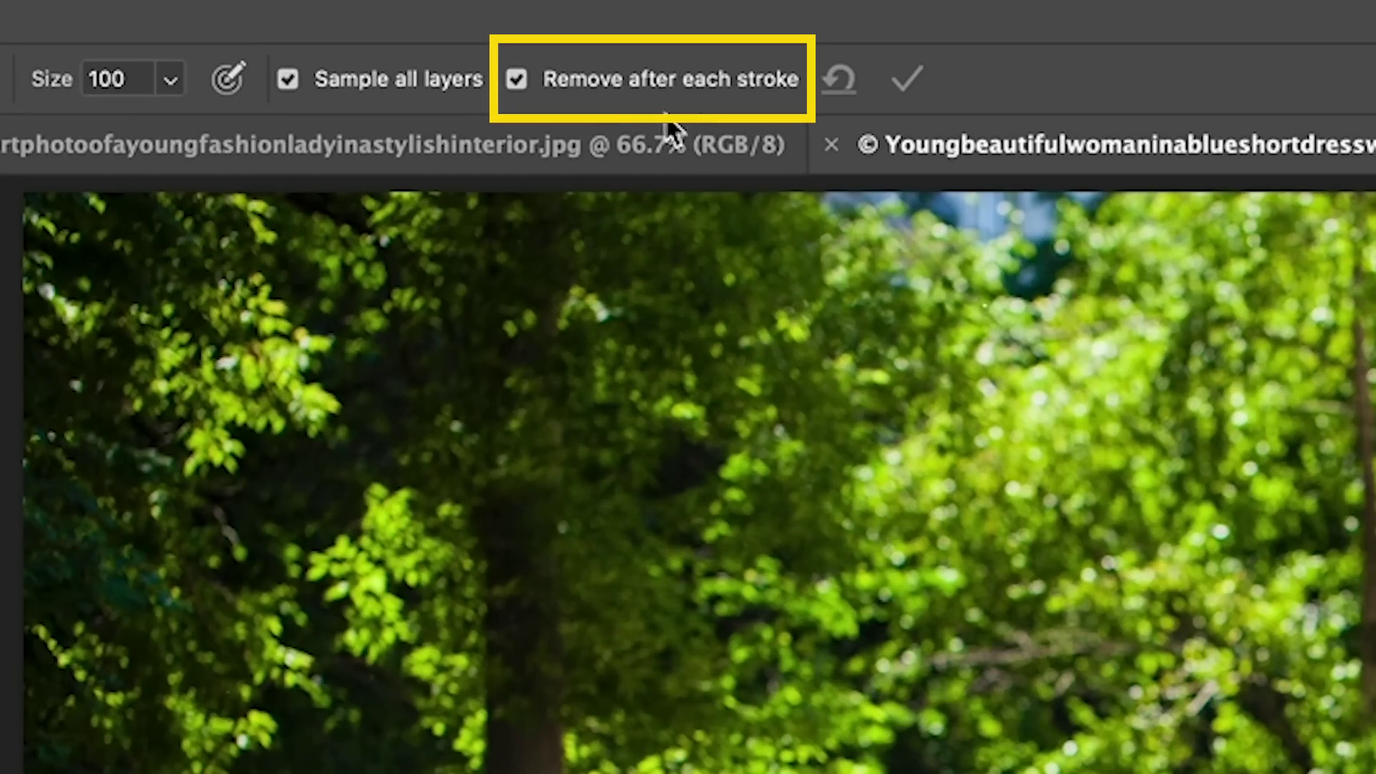
pyautogui.click(516, 79)
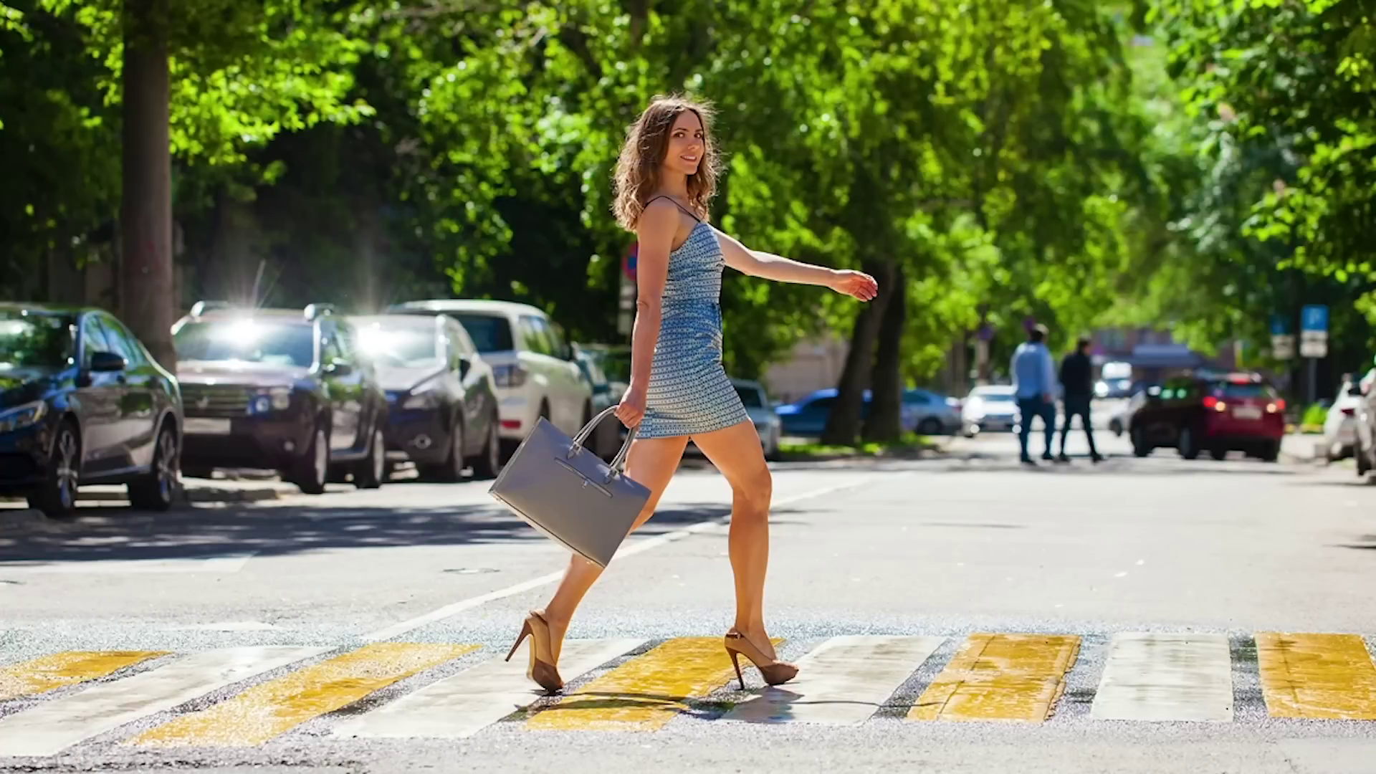
# - Mark the woman's hair, face, torso, arm, bag and legs, resizing the brush, then apply the removal
pyautogui.moveTo(647, 137); pyautogui.dragTo(621, 211)
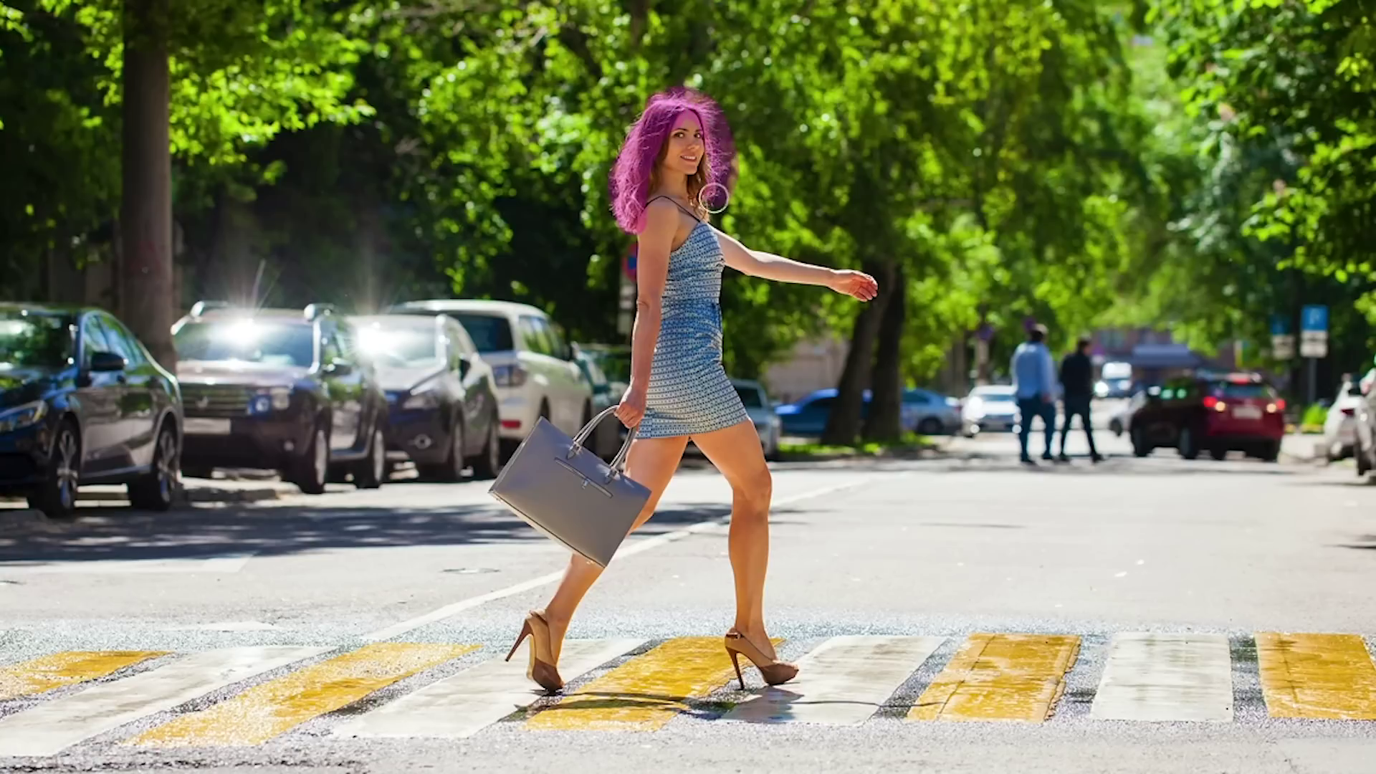
pyautogui.moveTo(704, 157); pyautogui.dragTo(692, 163)
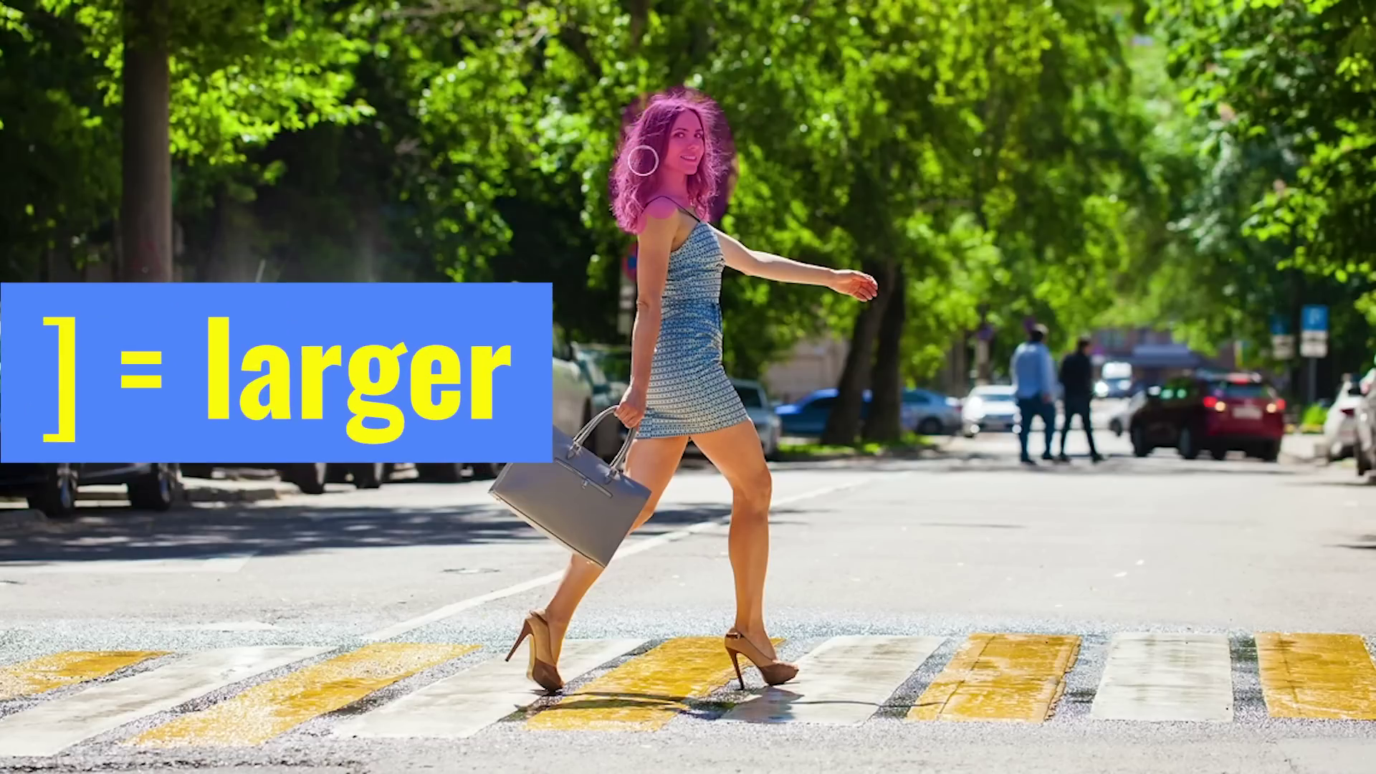
pyautogui.press(']')
pyautogui.press(']')
pyautogui.press(']')
pyautogui.moveTo(678, 215)
pyautogui.mouseDown()
pyautogui.moveTo(686, 306)
pyautogui.moveTo(656, 466)
pyautogui.moveTo(630, 322)
pyautogui.moveTo(663, 223)
pyautogui.mouseUp()
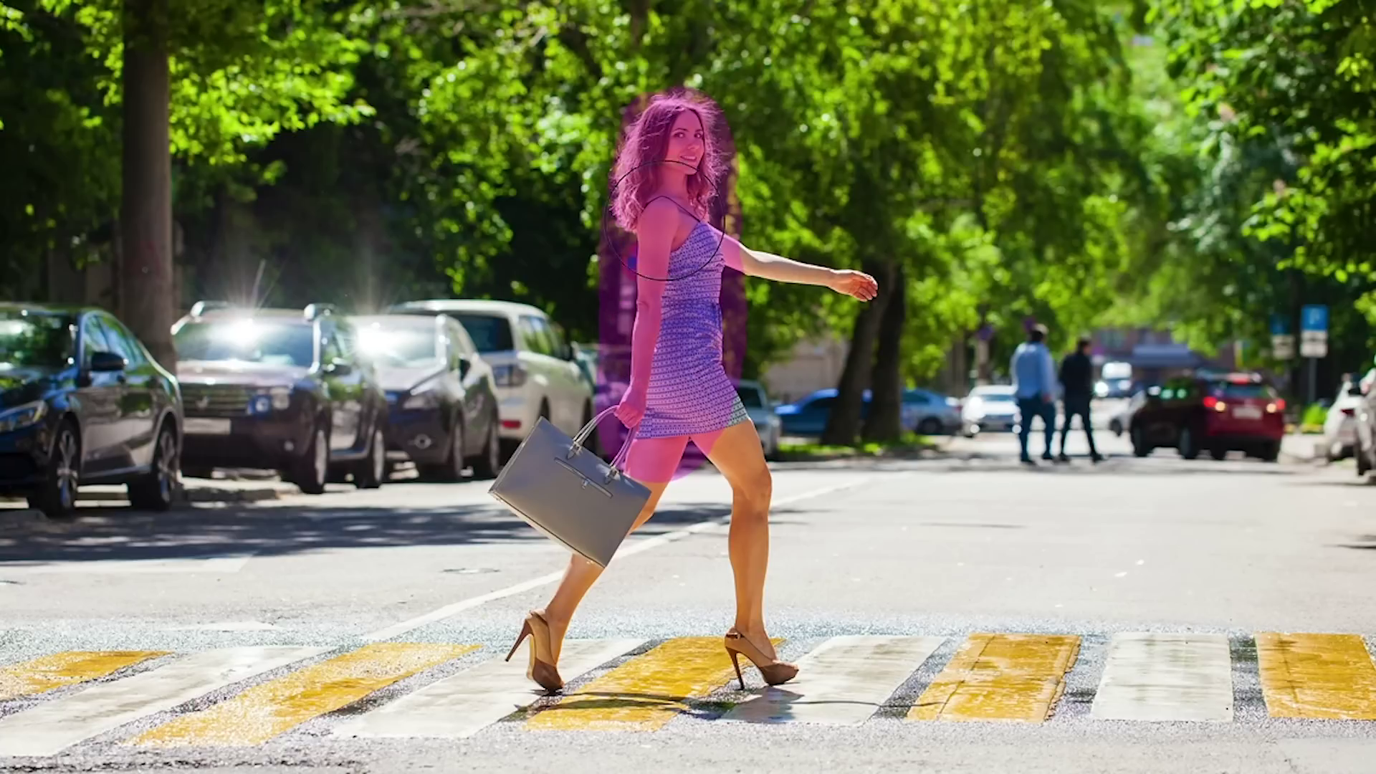
pyautogui.press('[')
pyautogui.press('[')
pyautogui.moveTo(728, 256); pyautogui.dragTo(840, 279)
pyautogui.moveTo(577, 487)
pyautogui.mouseDown()
pyautogui.moveTo(534, 650)
pyautogui.moveTo(760, 521)
pyautogui.mouseUp()
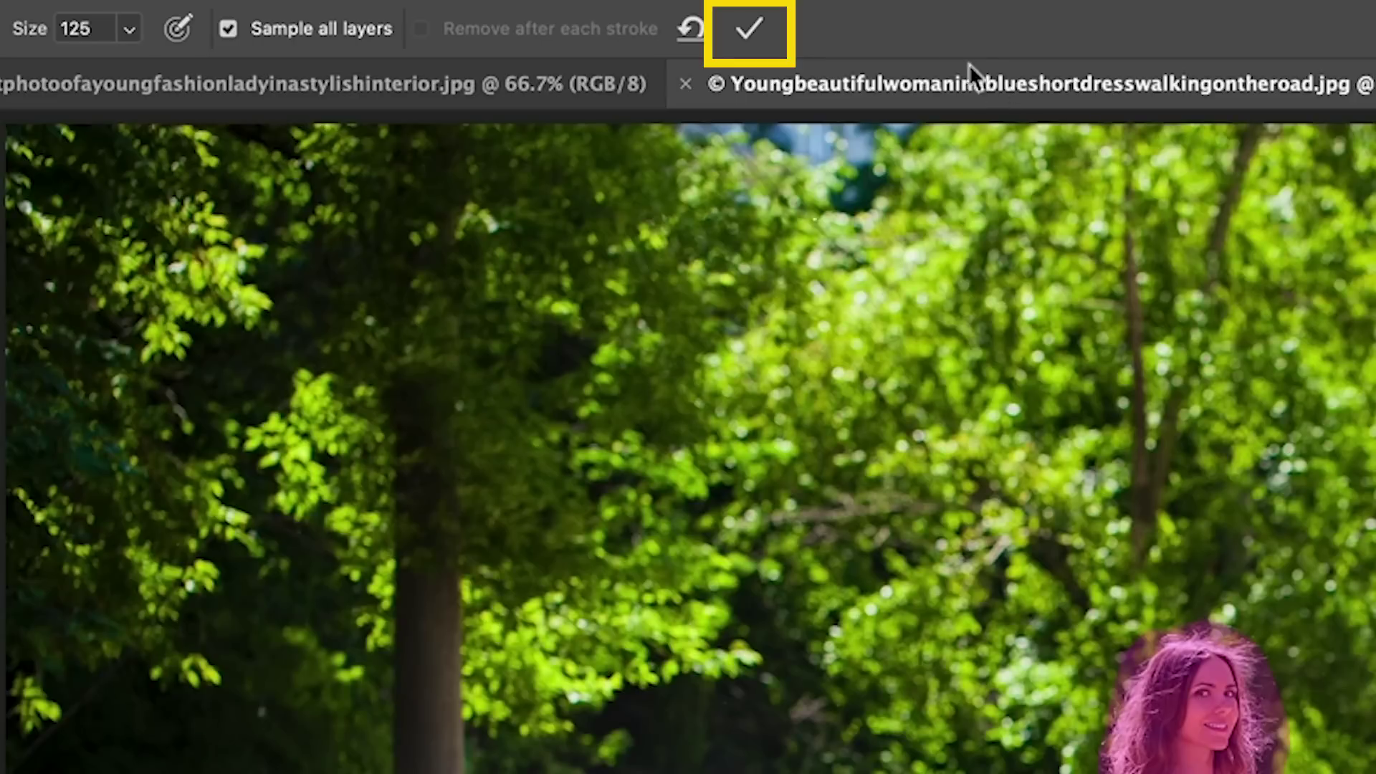
pyautogui.click(761, 32)
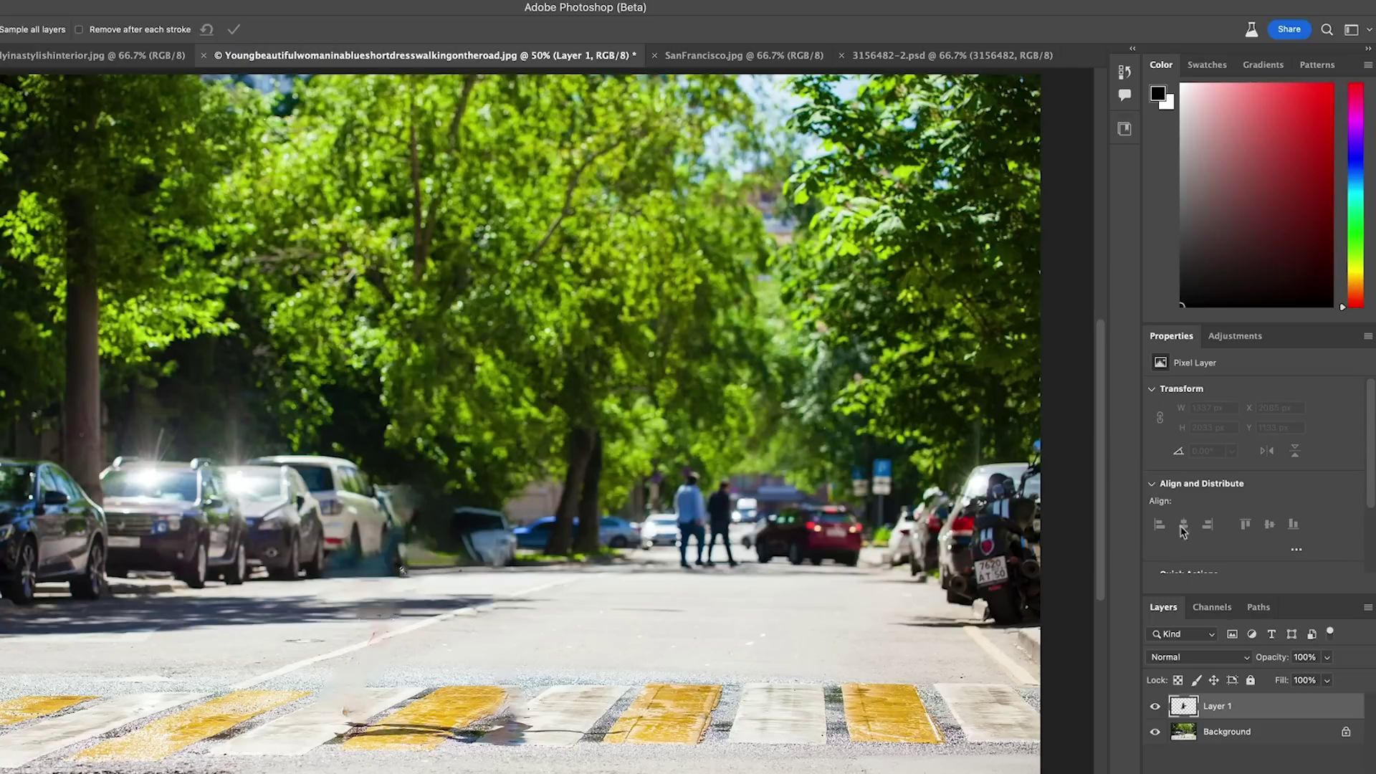
# - Hide and show Layer 1 to compare, then re-enable Remove after each stroke
pyautogui.click(1155, 706)
pyautogui.click(1156, 706)
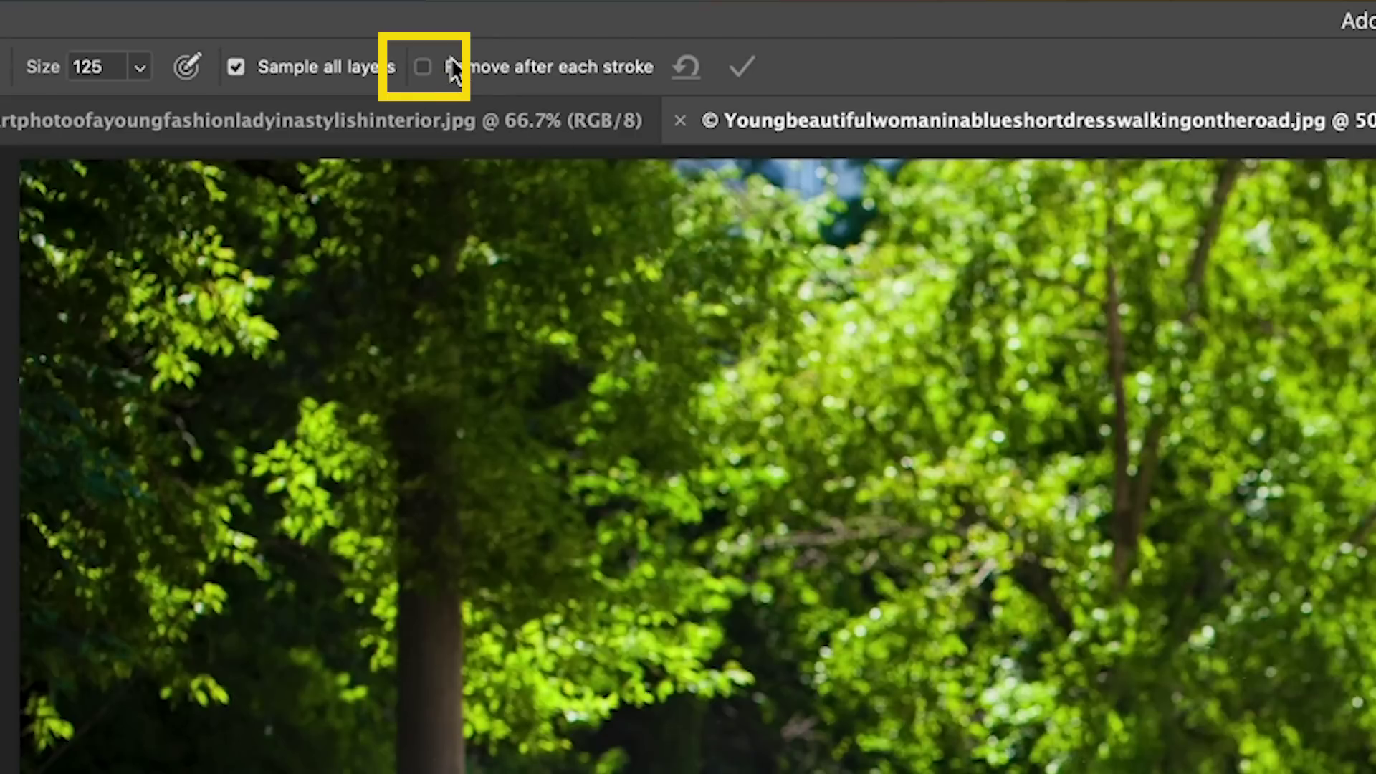
pyautogui.click(450, 62)
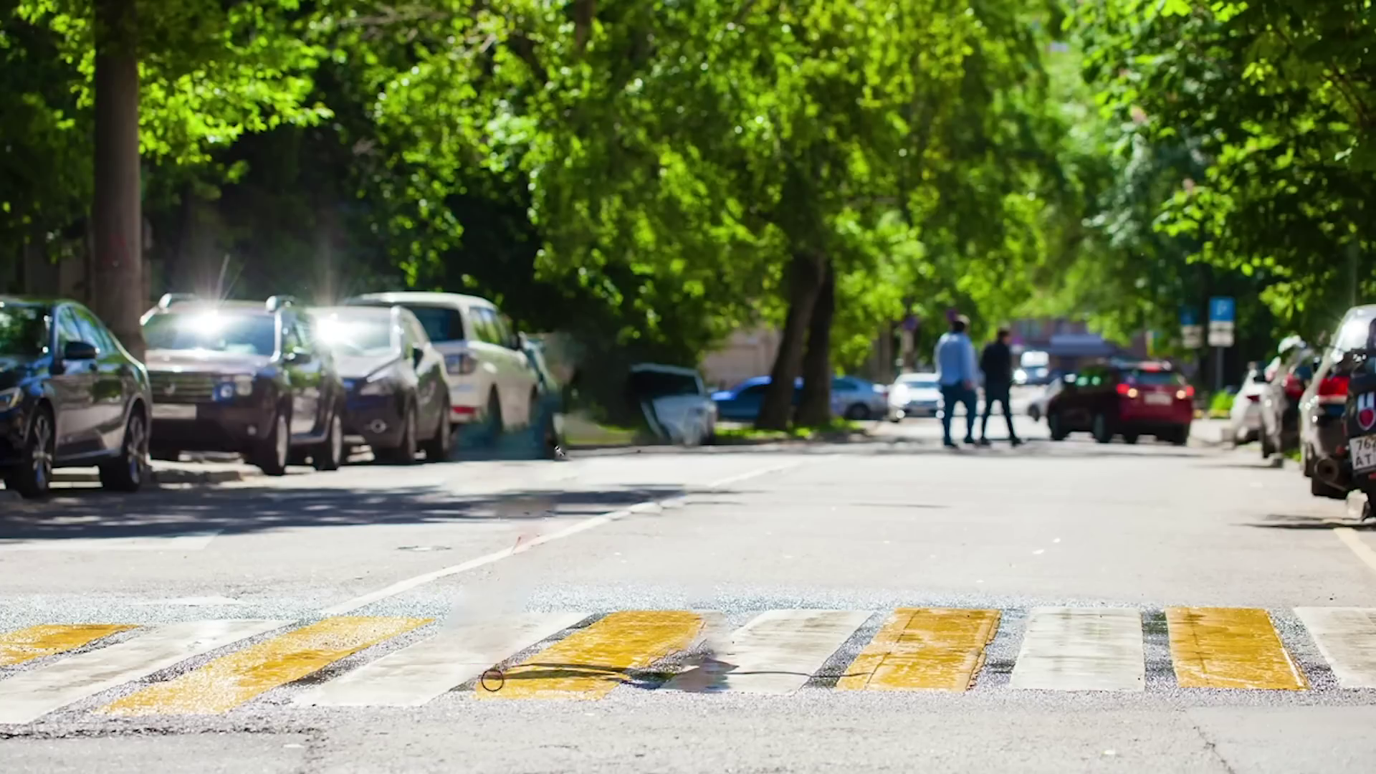
# - Erase the small blemishes on the white and yellow crosswalk stripes and the left crosswalk
pyautogui.moveTo(541, 663); pyautogui.dragTo(611, 669)
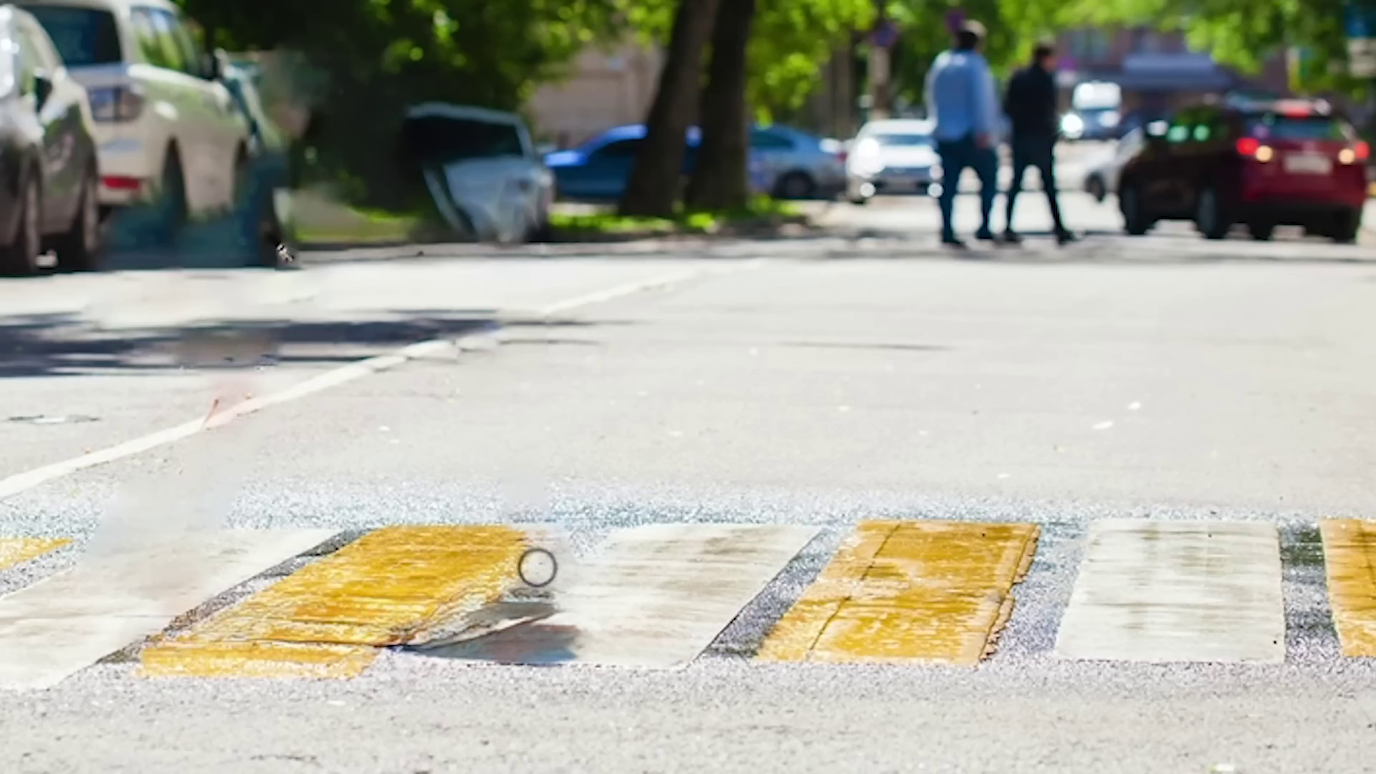
pyautogui.moveTo(613, 639); pyautogui.dragTo(651, 608)
pyautogui.moveTo(537, 578); pyautogui.dragTo(630, 500)
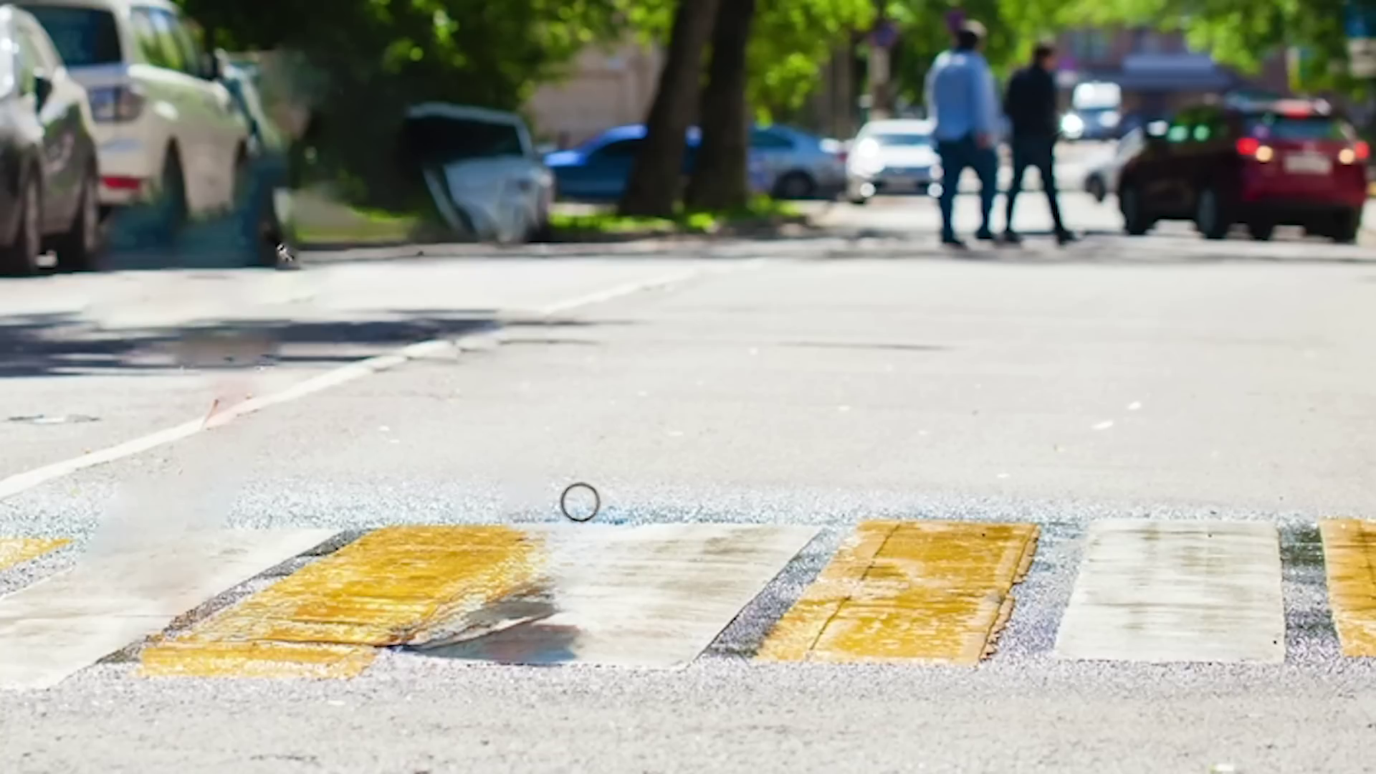
pyautogui.moveTo(526, 517)
pyautogui.mouseDown()
pyautogui.moveTo(503, 499)
pyautogui.moveTo(579, 495)
pyautogui.mouseUp()
pyautogui.moveTo(98, 510); pyautogui.dragTo(253, 510)
pyautogui.moveTo(86, 513)
pyautogui.mouseDown()
pyautogui.moveTo(92, 528)
pyautogui.moveTo(290, 503)
pyautogui.moveTo(292, 526)
pyautogui.mouseUp()
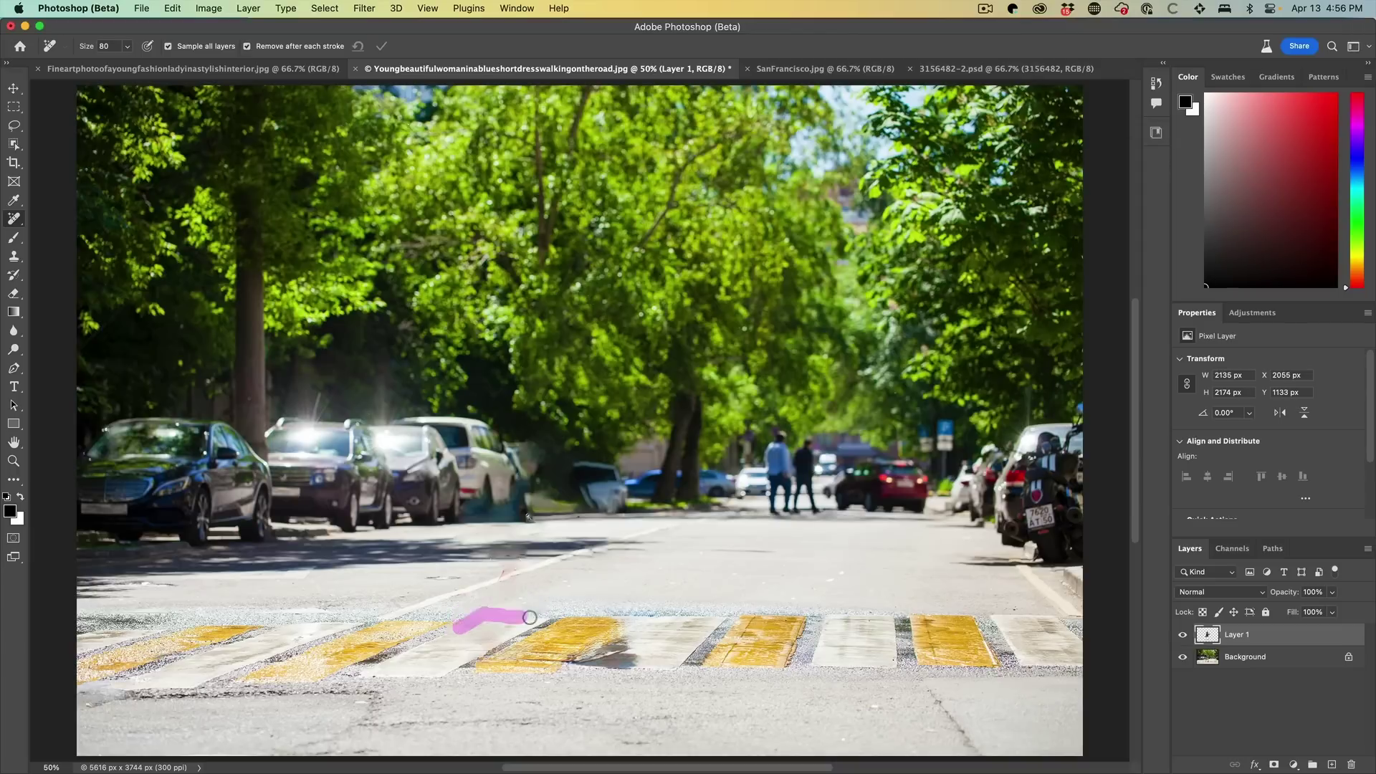
pyautogui.moveTo(529, 617); pyautogui.dragTo(519, 617)
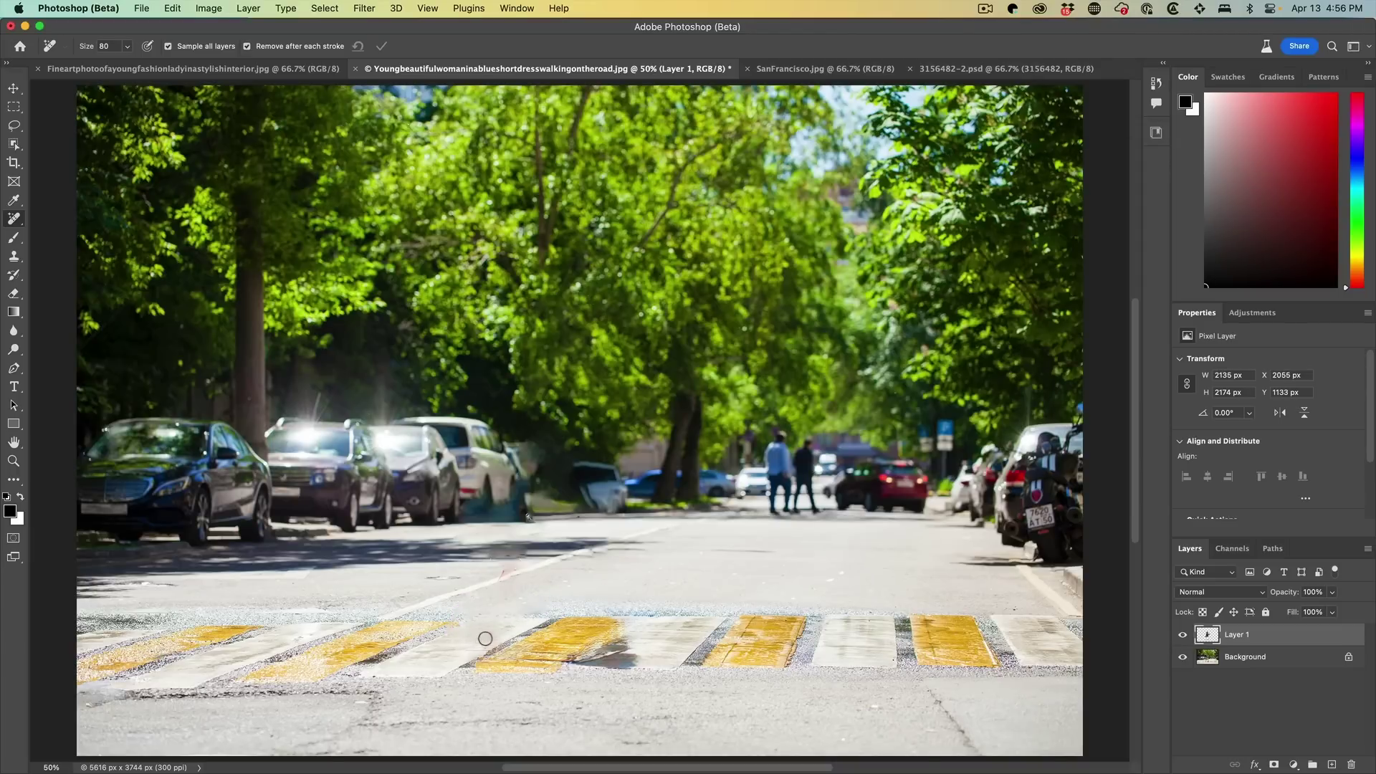
pyautogui.moveTo(515, 625); pyautogui.dragTo(517, 625)
pyautogui.moveTo(563, 654); pyautogui.dragTo(566, 654)
# - With the brush enlarged to 500, clean up the blurred parked-car area and road near the pedestrians
pyautogui.press(']')
pyautogui.press(']')
pyautogui.press(']')
pyautogui.moveTo(593, 467)
pyautogui.mouseDown()
pyautogui.moveTo(558, 486)
pyautogui.moveTo(594, 435)
pyautogui.mouseUp()
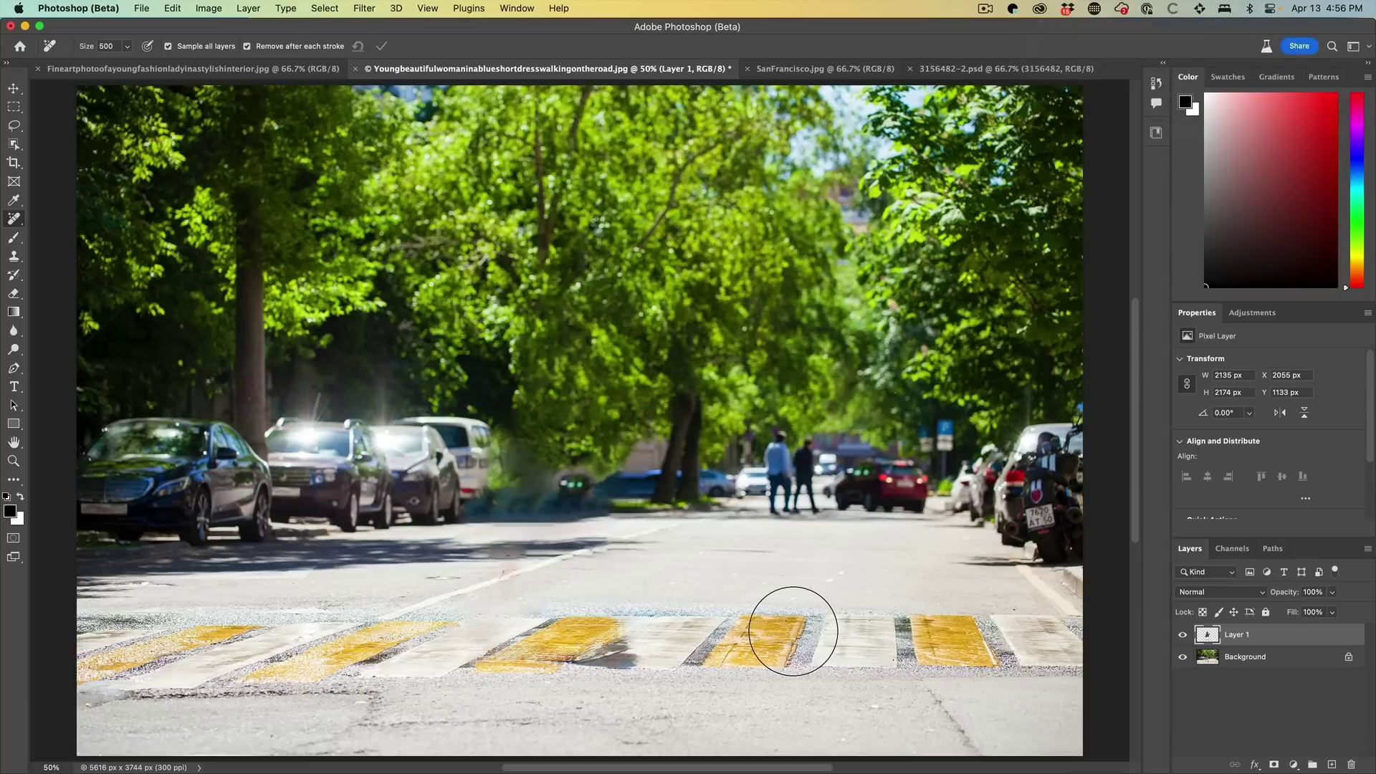
pyautogui.moveTo(566, 486); pyautogui.dragTo(539, 500)
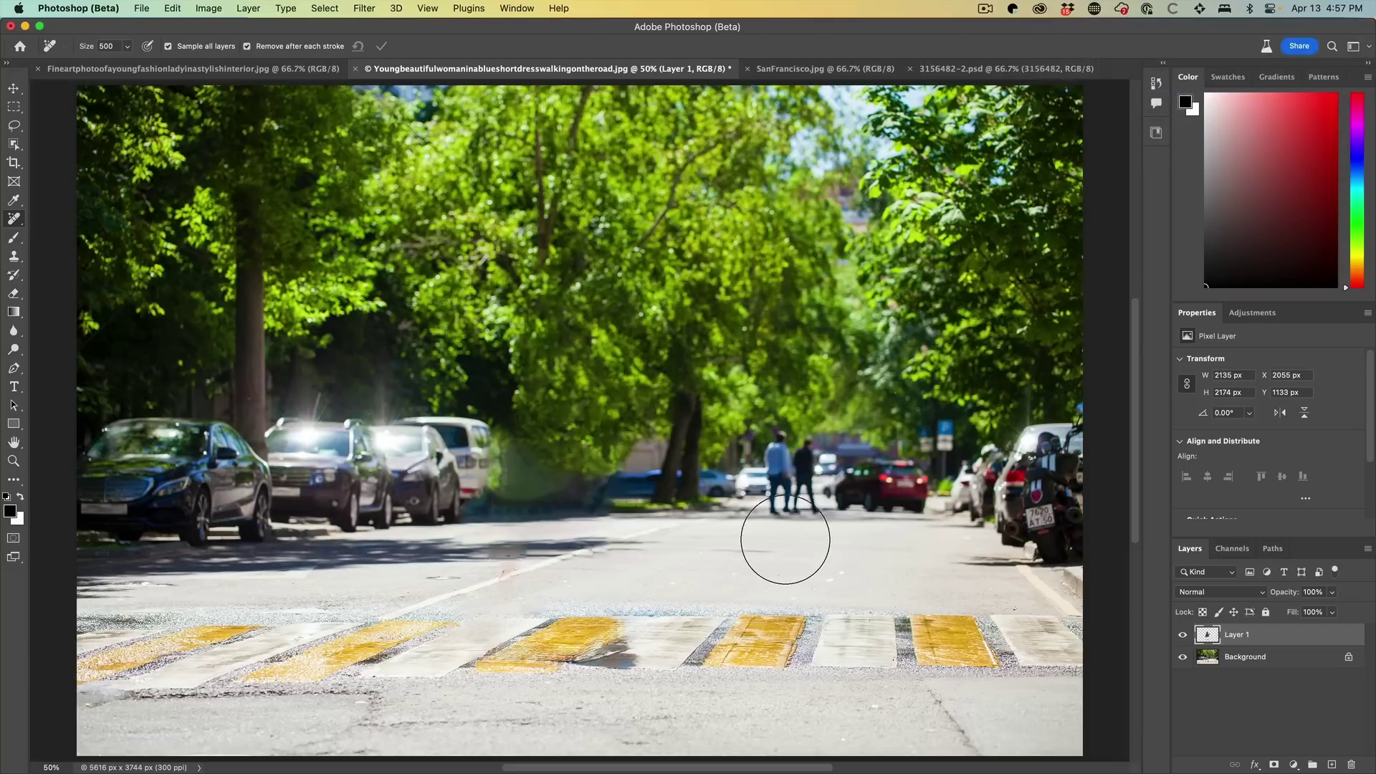
pyautogui.moveTo(507, 474); pyautogui.dragTo(444, 402)
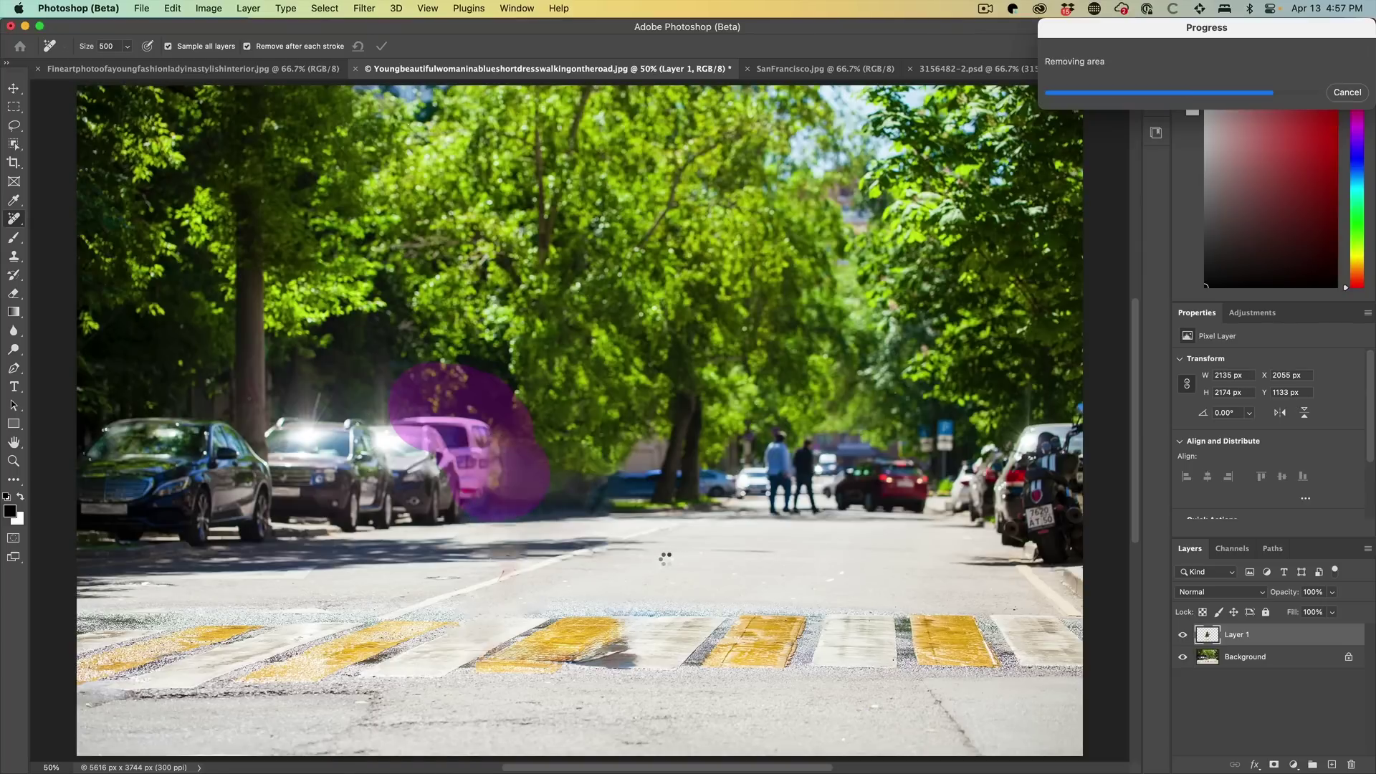
# - Shrink the brush and erase the small debris and marks along the road line
pyautogui.press('[')
pyautogui.press('[')
pyautogui.press('[')
pyautogui.press('[')
pyautogui.press('[')
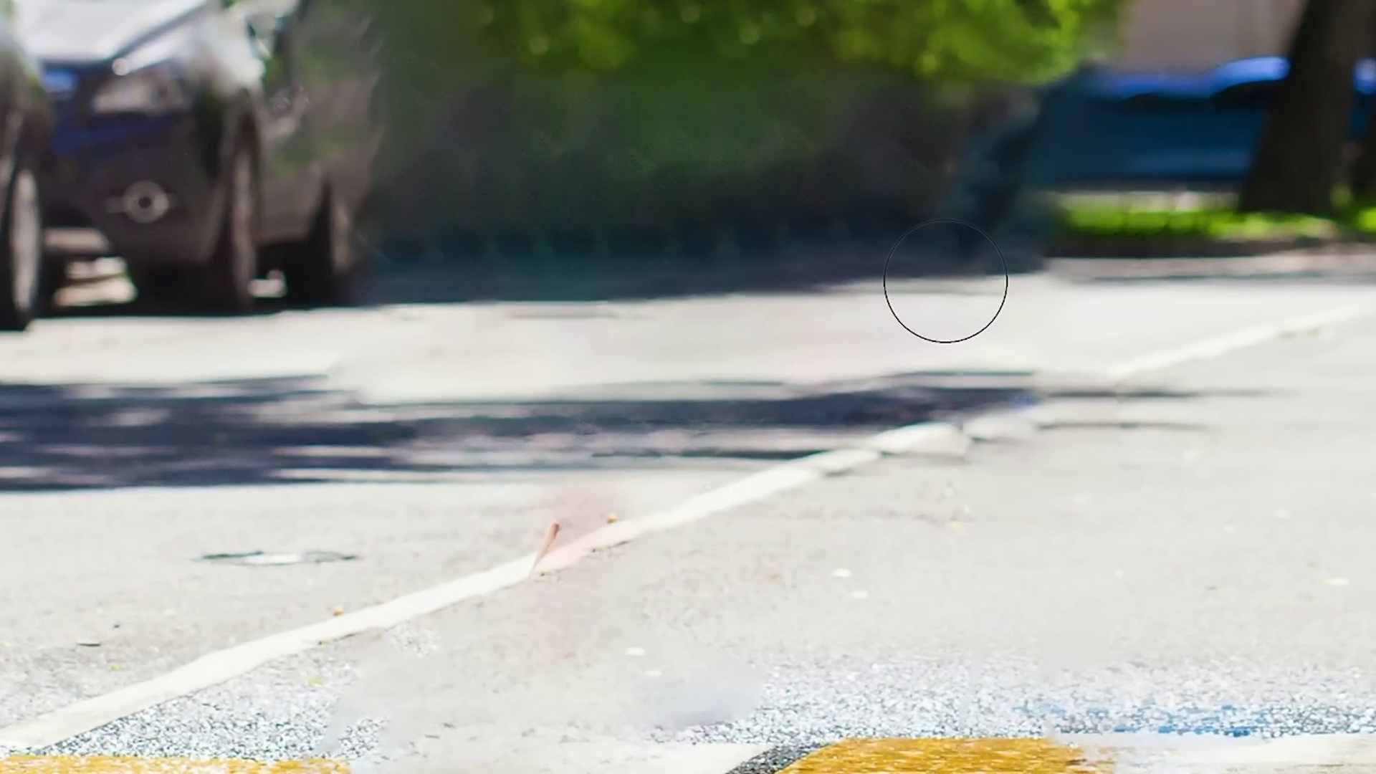
pyautogui.press('[')
pyautogui.press('[')
pyautogui.press('[')
pyautogui.press('[')
pyautogui.press('[')
pyautogui.press('[')
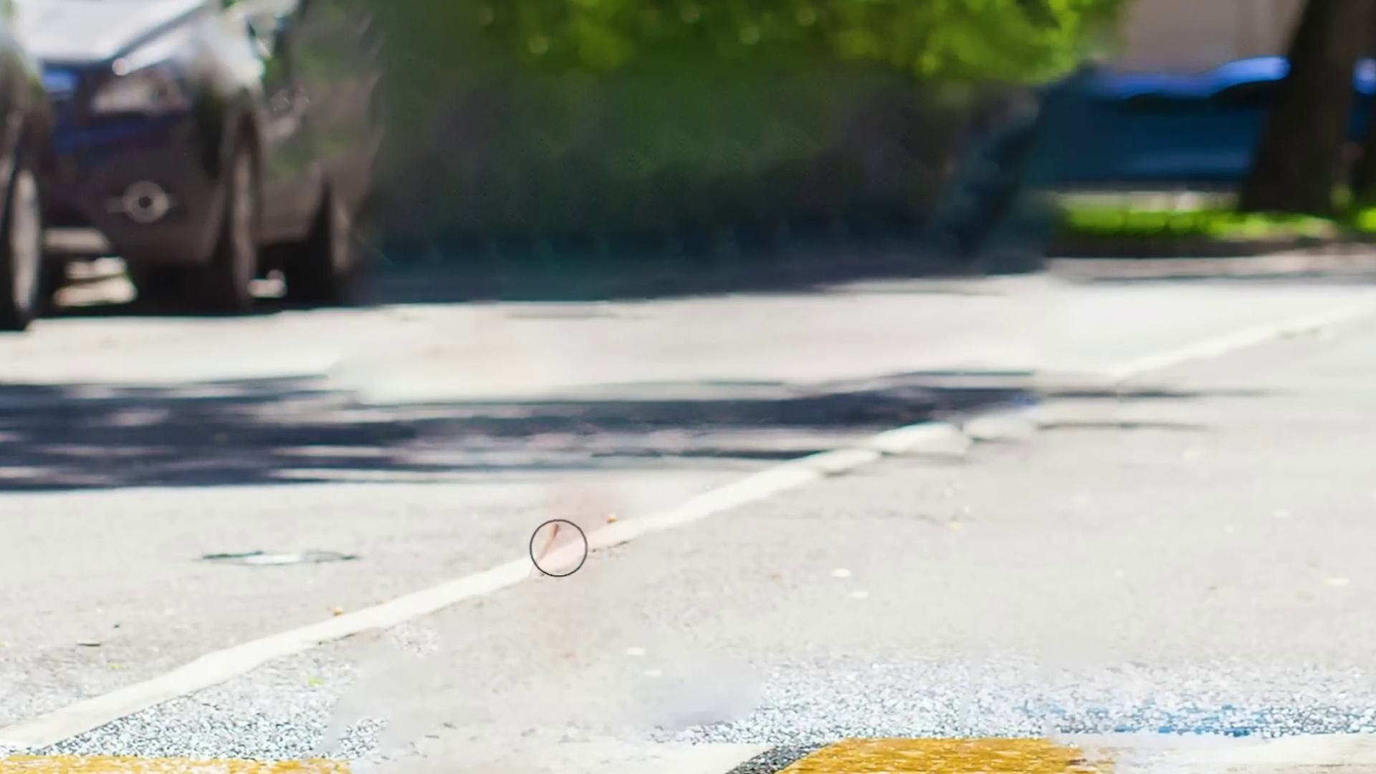
pyautogui.moveTo(551, 529); pyautogui.dragTo(625, 510)
pyautogui.moveTo(544, 573)
pyautogui.mouseDown()
pyautogui.moveTo(528, 574)
pyautogui.moveTo(676, 522)
pyautogui.mouseUp()
pyautogui.moveTo(505, 565)
pyautogui.mouseDown()
pyautogui.moveTo(680, 502)
pyautogui.moveTo(746, 497)
pyautogui.mouseUp()
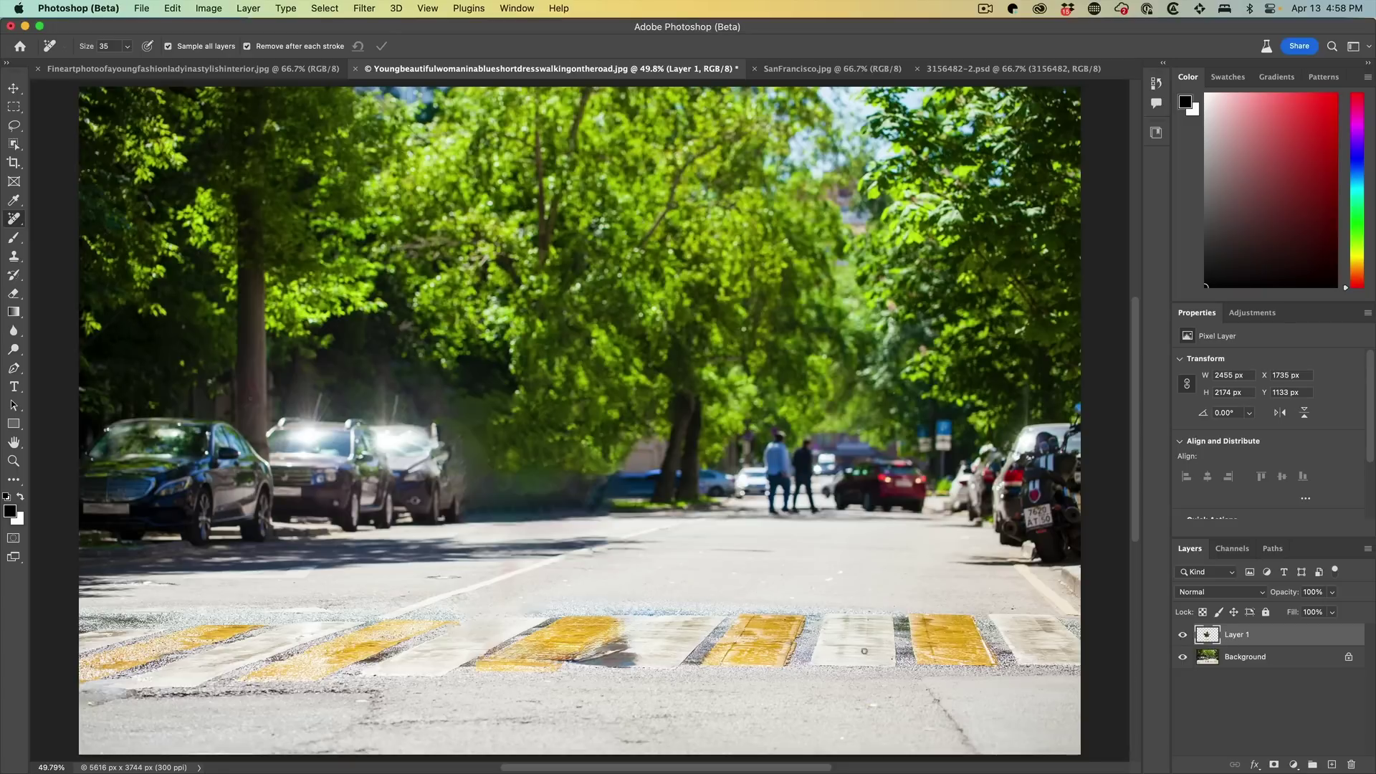
# - Toggle the edit layer's visibility to compare the original and retouched photo
pyautogui.click(1183, 636)
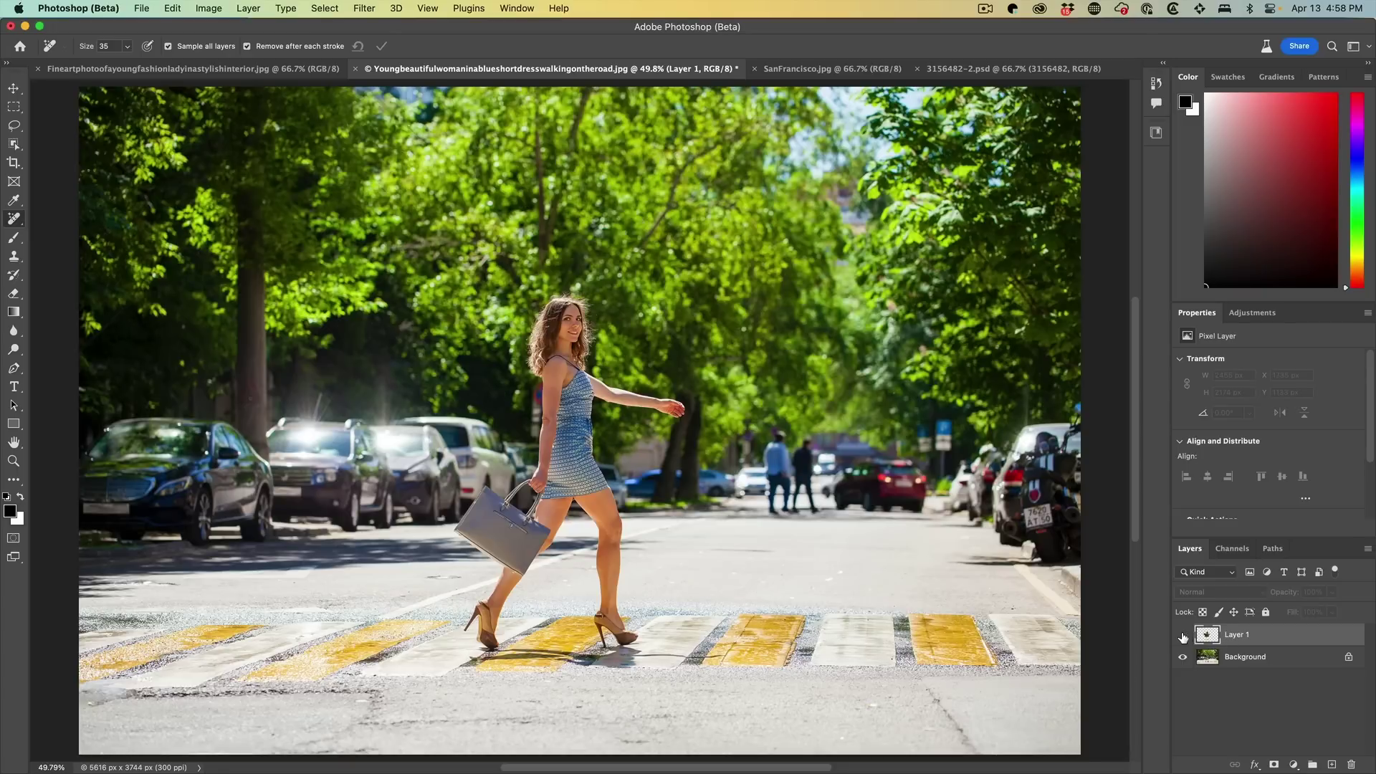
pyautogui.click(1183, 637)
pyautogui.click(1183, 636)
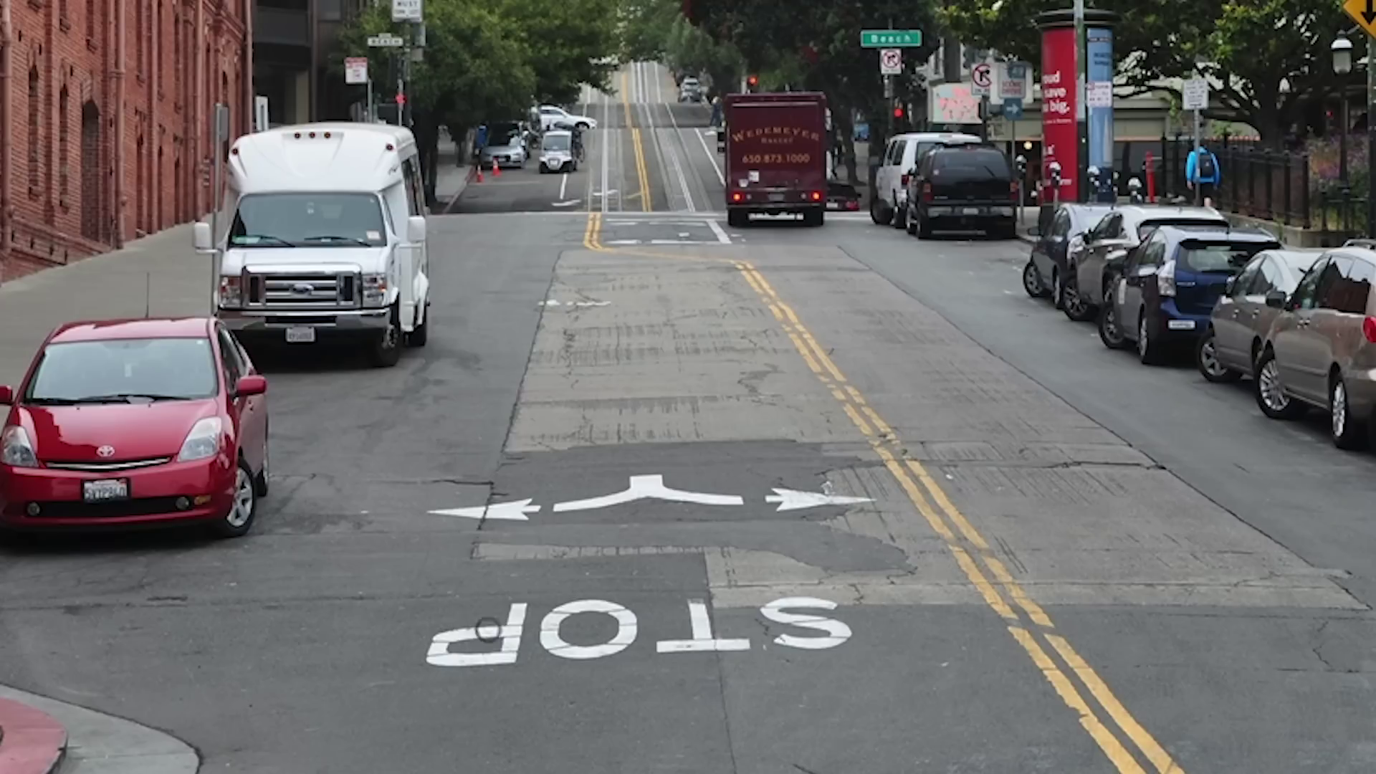
# - Brush away the P, O, T and S of STOP on the road, then erase the stop sign's pole
pyautogui.moveTo(489, 643)
pyautogui.mouseDown()
pyautogui.moveTo(463, 629)
pyautogui.moveTo(437, 656)
pyautogui.moveTo(507, 643)
pyautogui.moveTo(516, 596)
pyautogui.mouseUp()
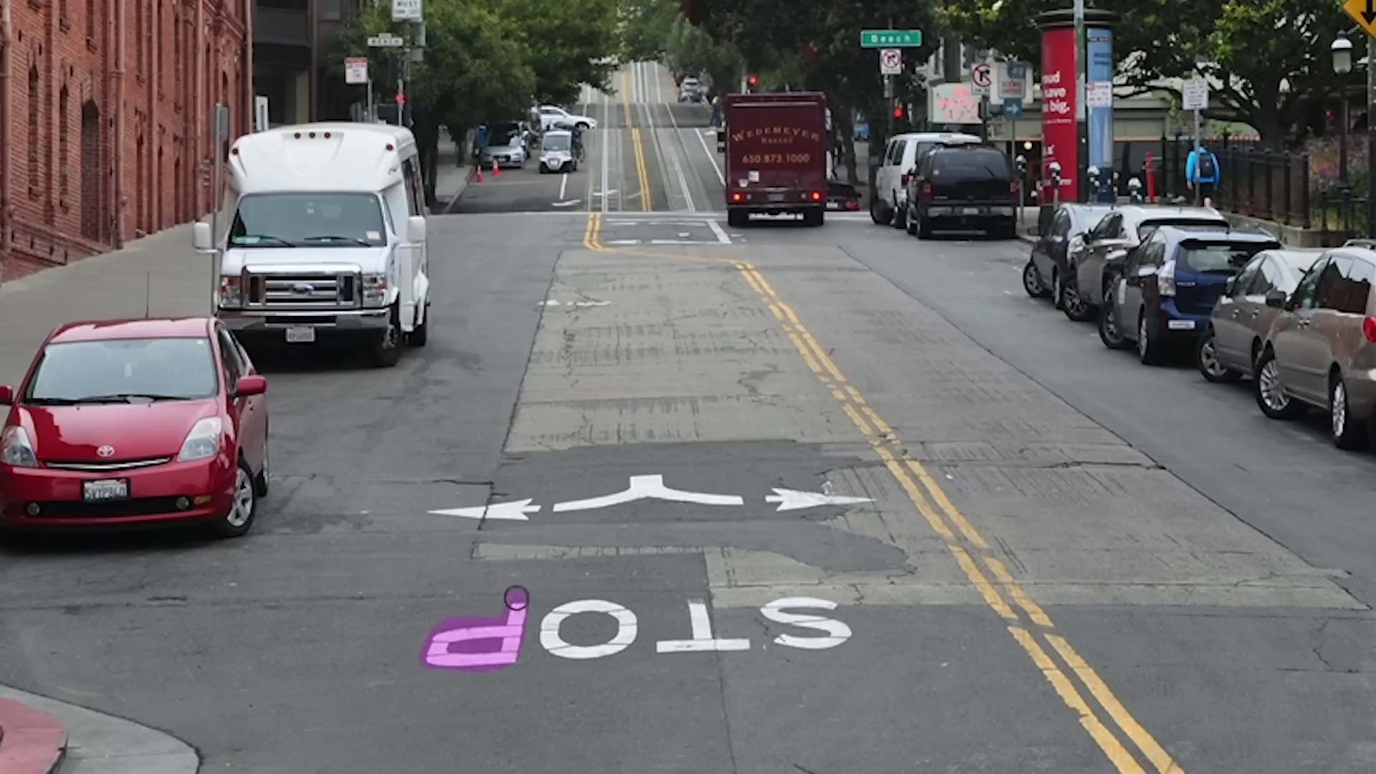
pyautogui.moveTo(515, 668); pyautogui.dragTo(516, 668)
pyautogui.moveTo(617, 611)
pyautogui.mouseDown()
pyautogui.moveTo(584, 612)
pyautogui.moveTo(553, 653)
pyautogui.moveTo(605, 643)
pyautogui.moveTo(628, 615)
pyautogui.moveTo(577, 605)
pyautogui.moveTo(553, 622)
pyautogui.mouseUp()
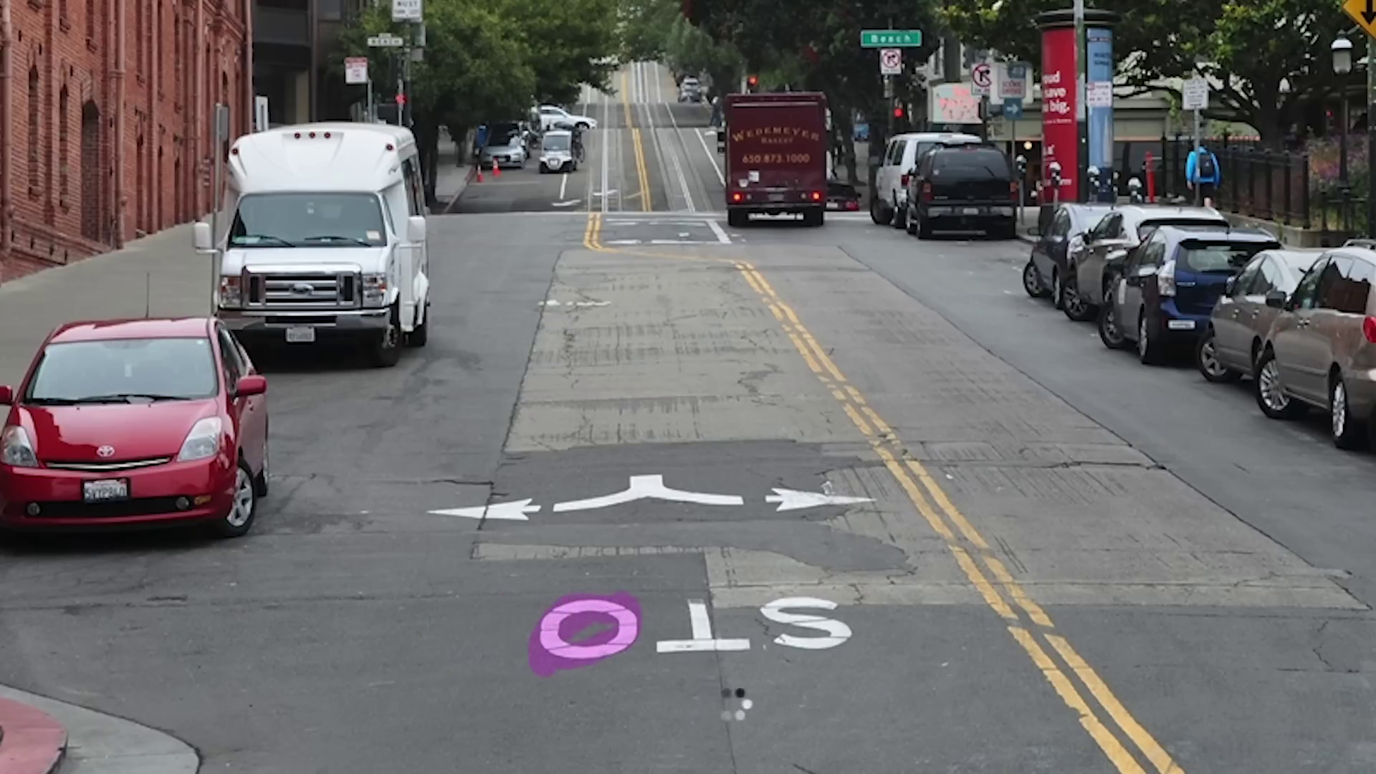
pyautogui.moveTo(699, 627)
pyautogui.mouseDown()
pyautogui.moveTo(655, 652)
pyautogui.moveTo(719, 638)
pyautogui.moveTo(754, 654)
pyautogui.moveTo(803, 636)
pyautogui.moveTo(759, 639)
pyautogui.moveTo(799, 636)
pyautogui.moveTo(769, 622)
pyautogui.mouseUp()
pyautogui.moveTo(853, 605)
pyautogui.mouseDown()
pyautogui.moveTo(761, 624)
pyautogui.moveTo(833, 623)
pyautogui.moveTo(815, 643)
pyautogui.moveTo(856, 641)
pyautogui.mouseUp()
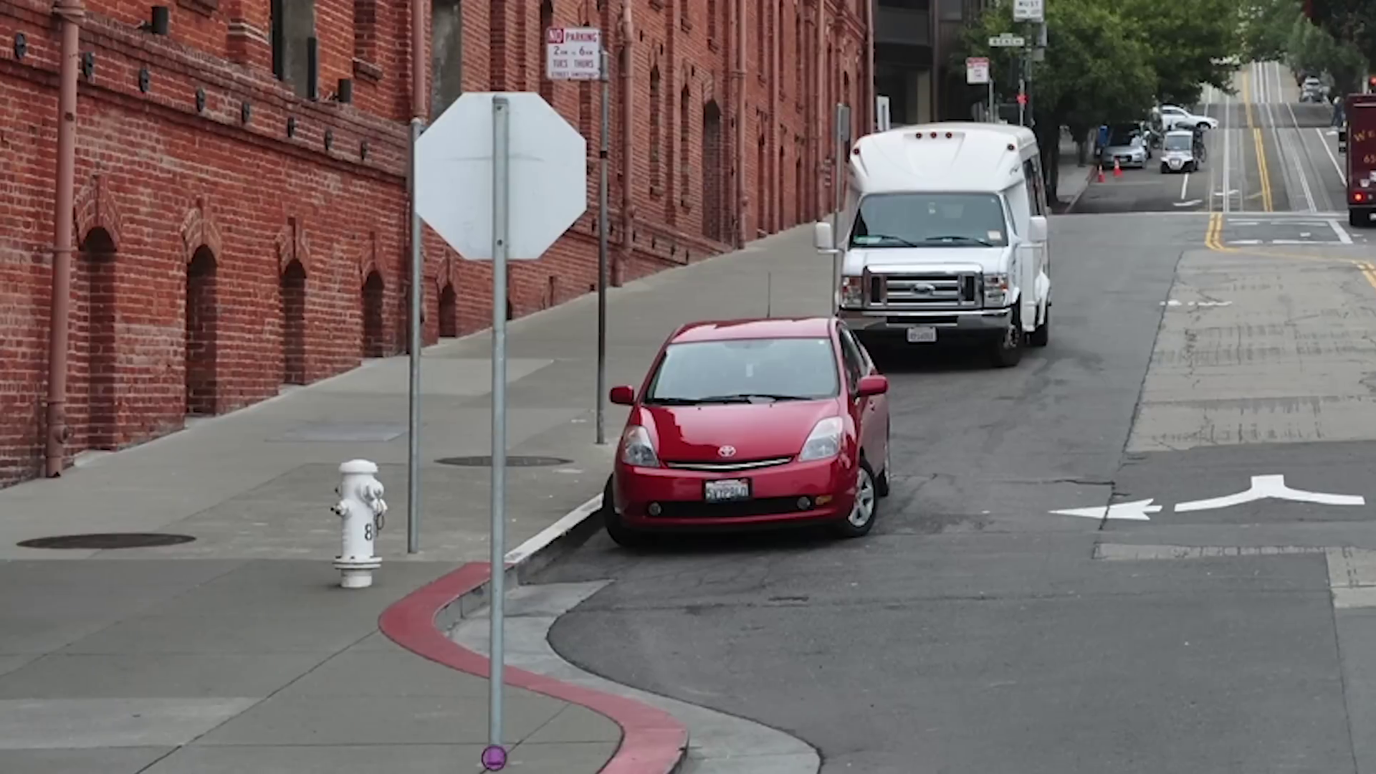
pyautogui.moveTo(493, 761); pyautogui.dragTo(490, 607)
pyautogui.moveTo(493, 546); pyautogui.dragTo(494, 248)
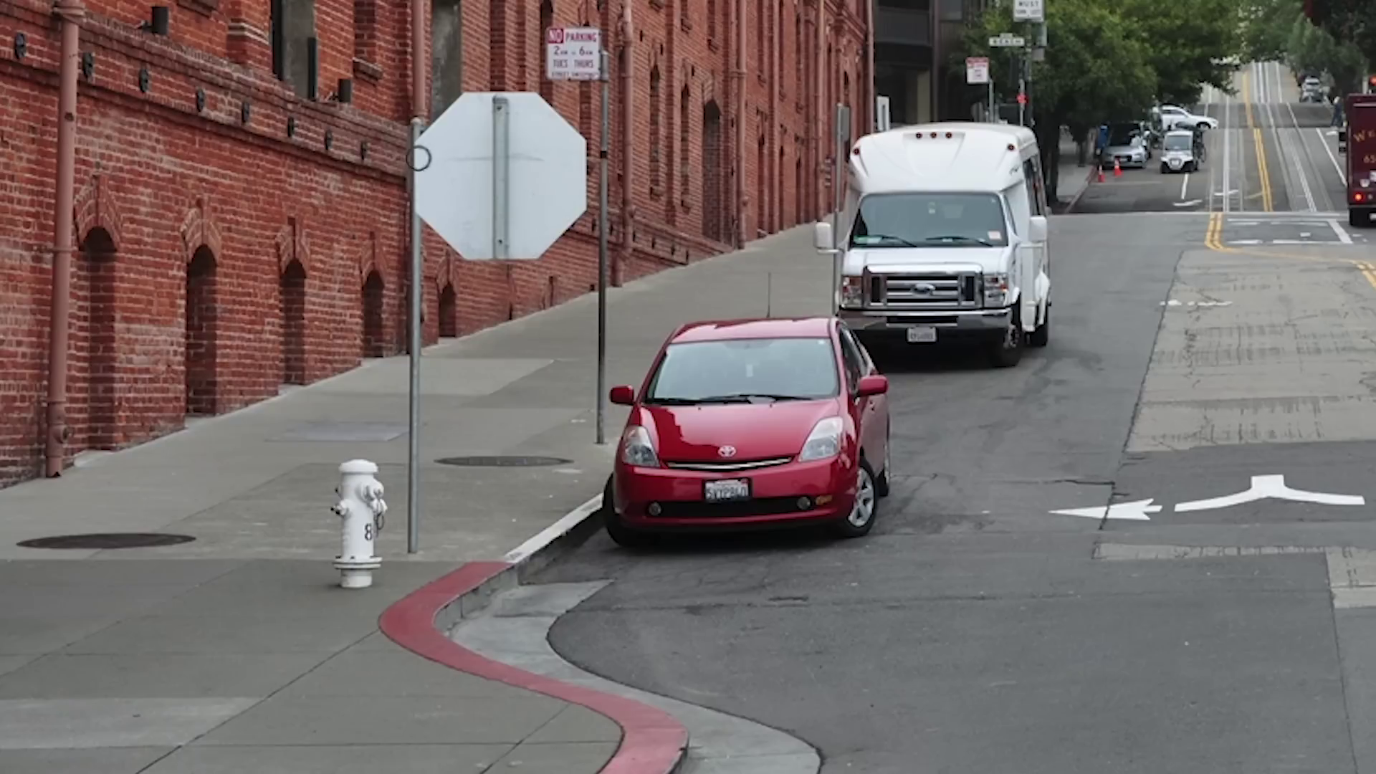
# - Erase the stop sign and its pole down to the hydrant with the Remove Tool
pyautogui.moveTo(424, 165)
pyautogui.mouseDown()
pyautogui.moveTo(424, 208)
pyautogui.moveTo(421, 192)
pyautogui.moveTo(456, 240)
pyautogui.moveTo(544, 250)
pyautogui.moveTo(585, 208)
pyautogui.moveTo(579, 127)
pyautogui.moveTo(513, 100)
pyautogui.moveTo(530, 91)
pyautogui.moveTo(444, 109)
pyautogui.moveTo(413, 147)
pyautogui.moveTo(437, 120)
pyautogui.moveTo(445, 146)
pyautogui.moveTo(480, 109)
pyautogui.moveTo(448, 170)
pyautogui.moveTo(501, 131)
pyautogui.moveTo(488, 205)
pyautogui.moveTo(544, 139)
pyautogui.moveTo(529, 196)
pyautogui.moveTo(570, 159)
pyautogui.moveTo(568, 197)
pyautogui.moveTo(499, 240)
pyautogui.moveTo(435, 213)
pyautogui.mouseUp()
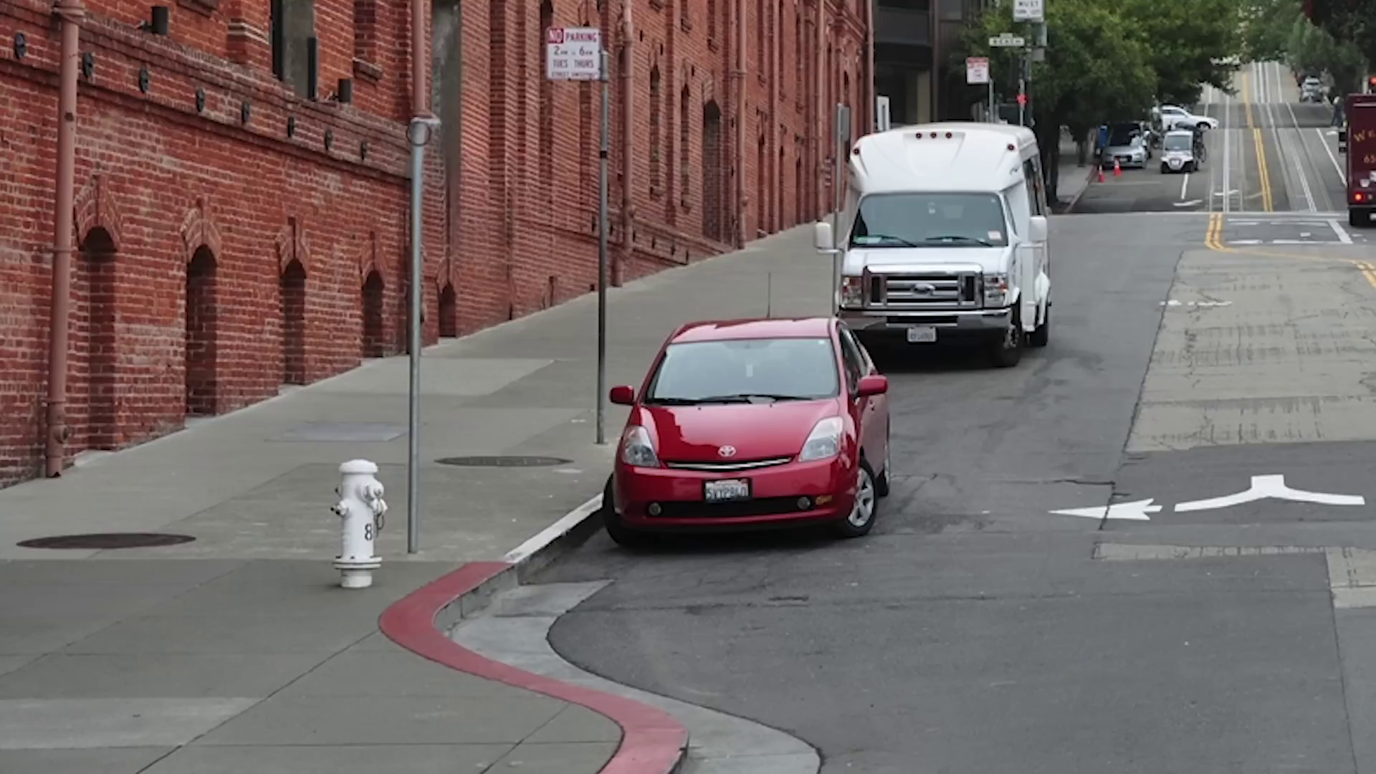
pyautogui.moveTo(421, 143); pyautogui.dragTo(416, 554)
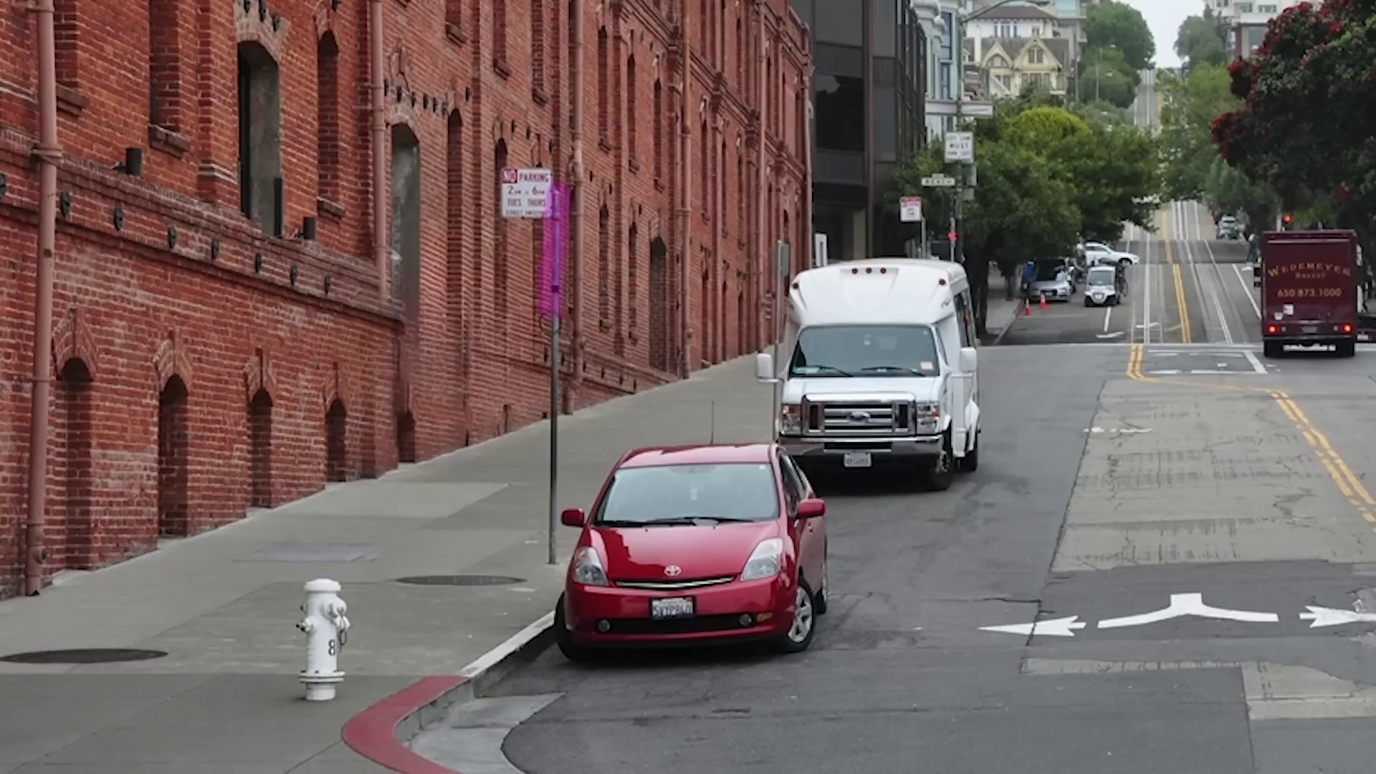
pyautogui.moveTo(554, 315); pyautogui.dragTo(551, 532)
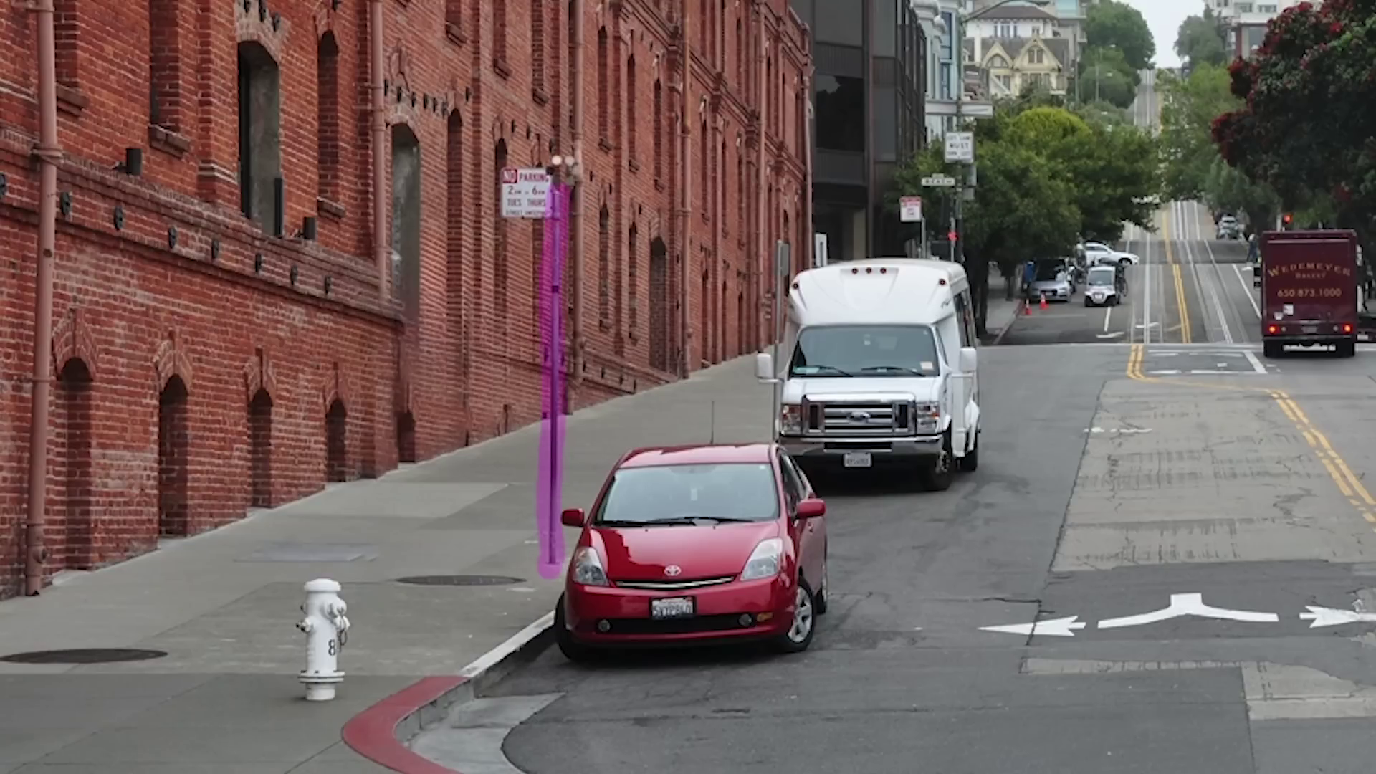
# - Erase the No Parking sign, its vertical pole, and the ring fixture on the brick wall
pyautogui.moveTo(541, 195)
pyautogui.mouseDown()
pyautogui.moveTo(508, 192)
pyautogui.moveTo(504, 177)
pyautogui.moveTo(503, 197)
pyautogui.moveTo(536, 209)
pyautogui.moveTo(542, 175)
pyautogui.mouseUp()
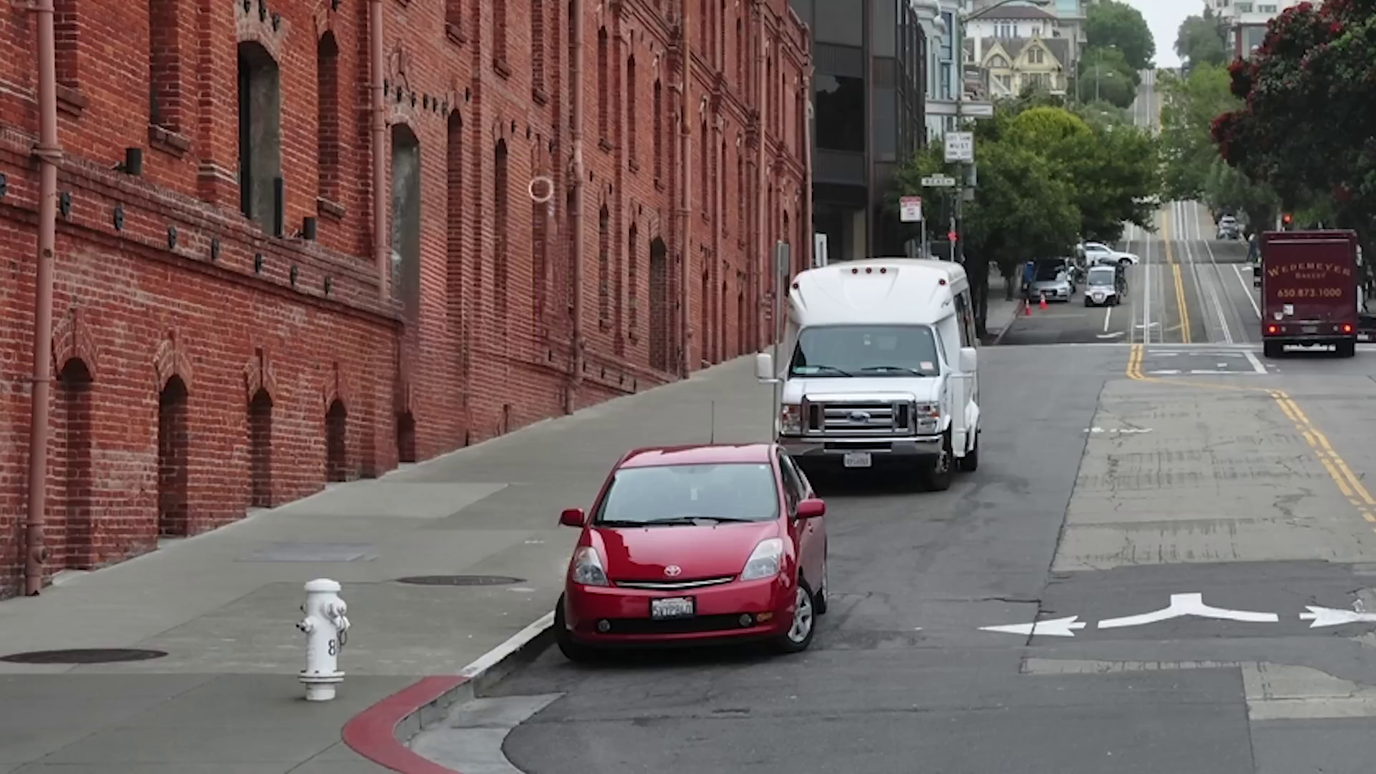
pyautogui.moveTo(548, 147); pyautogui.dragTo(547, 334)
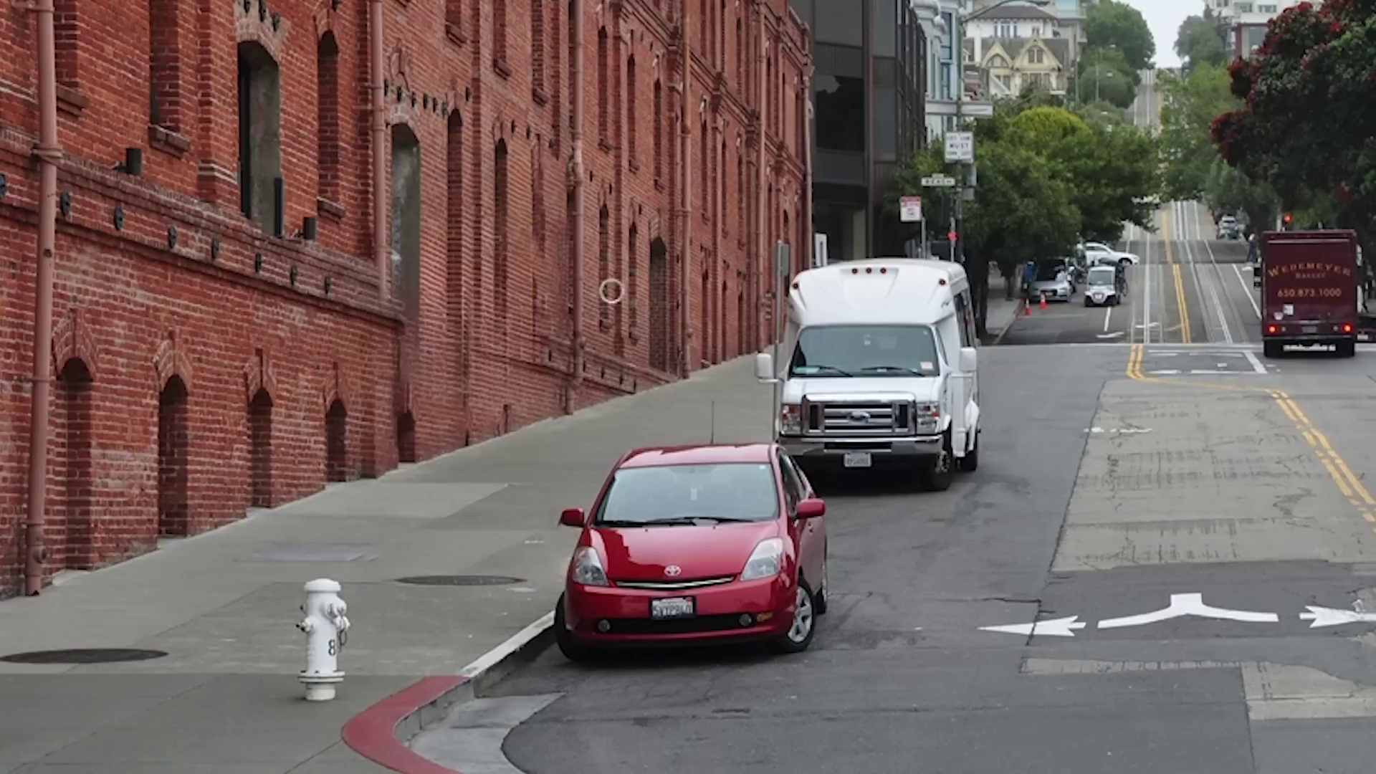
pyautogui.moveTo(548, 175); pyautogui.dragTo(542, 334)
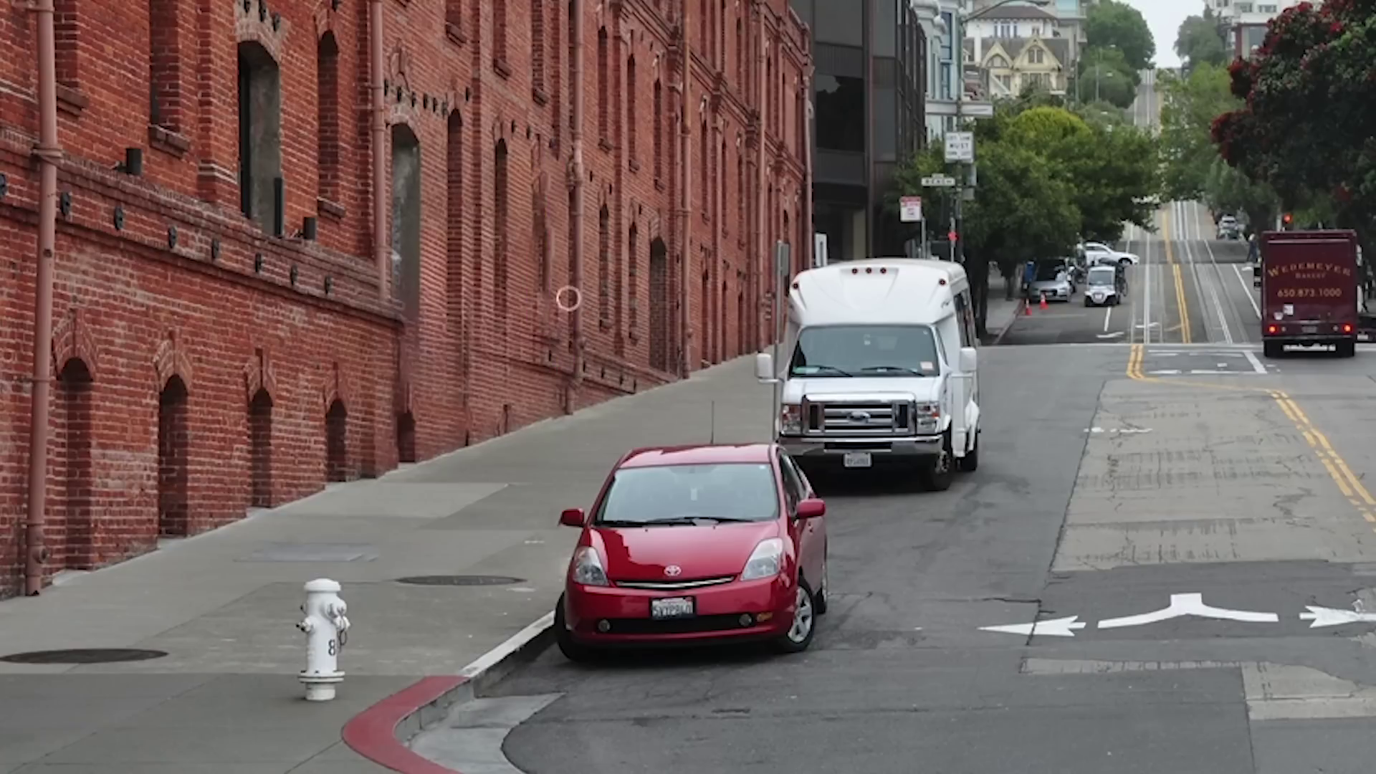
# - Erase the fire hydrant and a small spot on the sidewalk
pyautogui.moveTo(304, 591)
pyautogui.mouseDown()
pyautogui.moveTo(311, 690)
pyautogui.moveTo(334, 640)
pyautogui.moveTo(326, 671)
pyautogui.moveTo(320, 585)
pyautogui.moveTo(343, 599)
pyautogui.moveTo(341, 638)
pyautogui.moveTo(315, 649)
pyautogui.moveTo(329, 701)
pyautogui.moveTo(347, 654)
pyautogui.mouseUp()
pyautogui.click(292, 691)
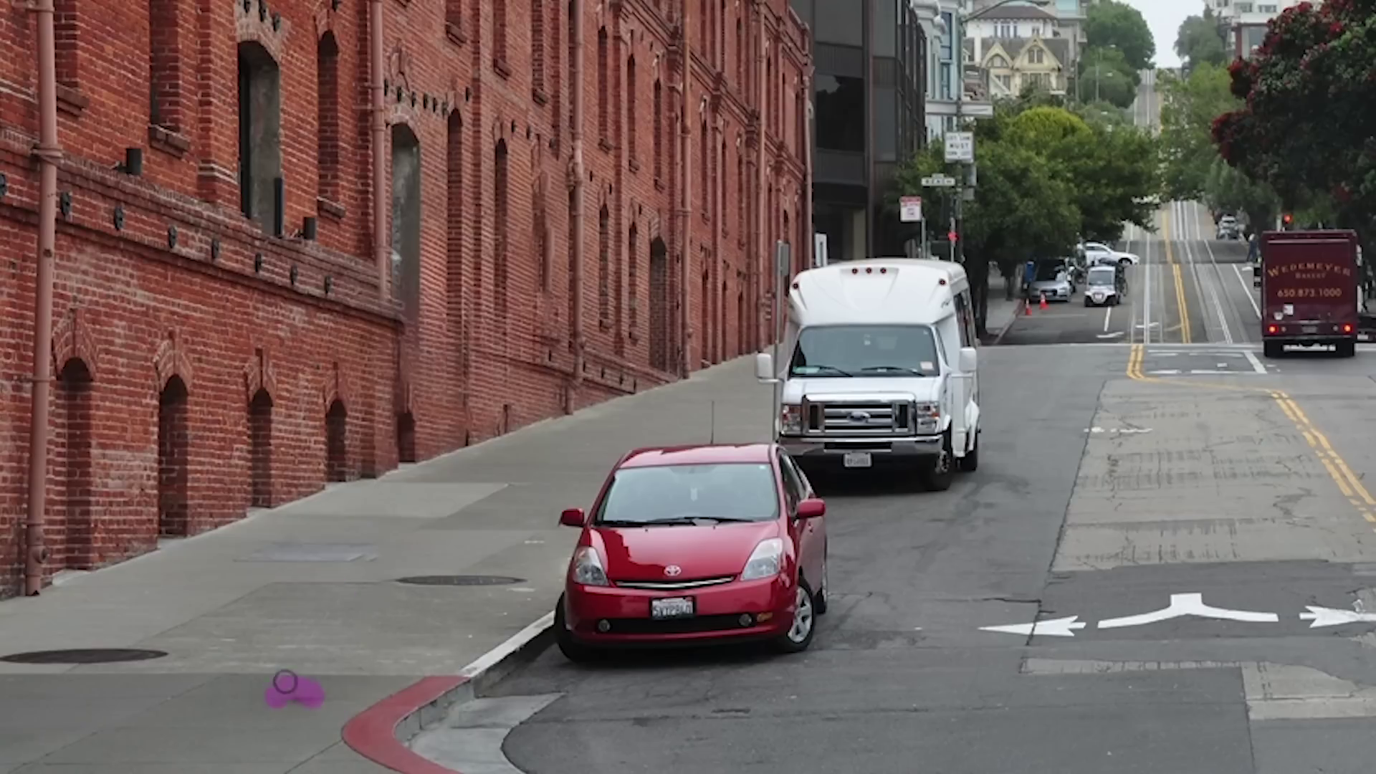
pyautogui.click(291, 691)
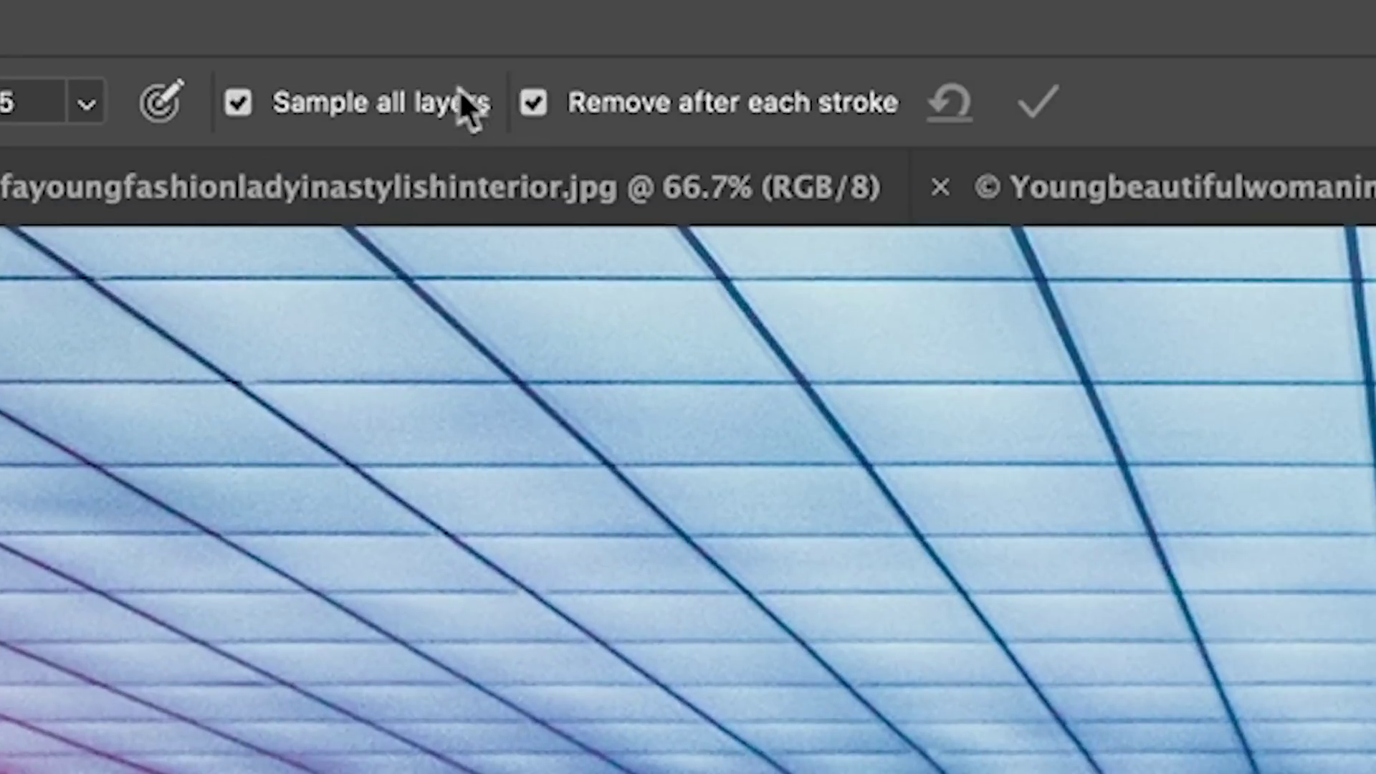
# - Turn off Remove after each stroke, add a new layer, and erase the rear wheel
pyautogui.click(531, 103)
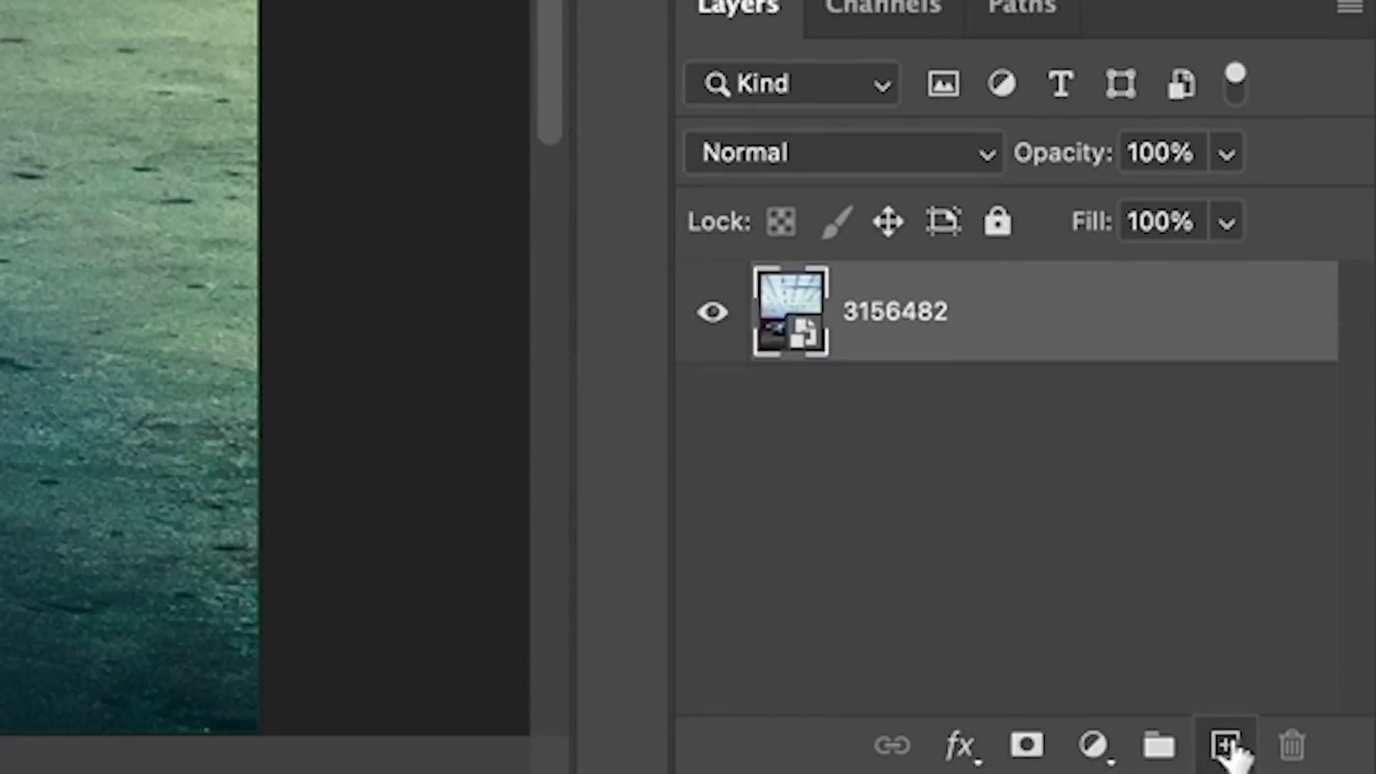
pyautogui.click(1226, 745)
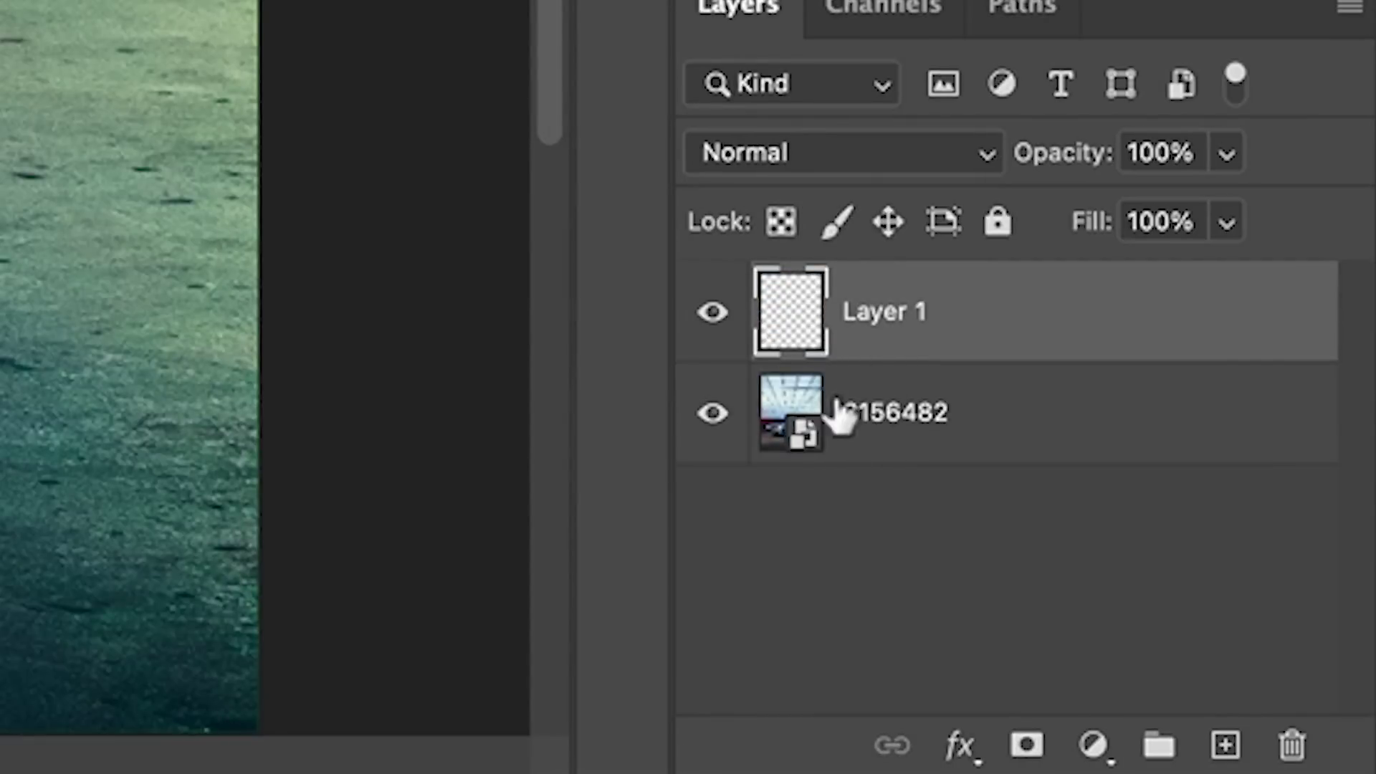
pyautogui.click(712, 311)
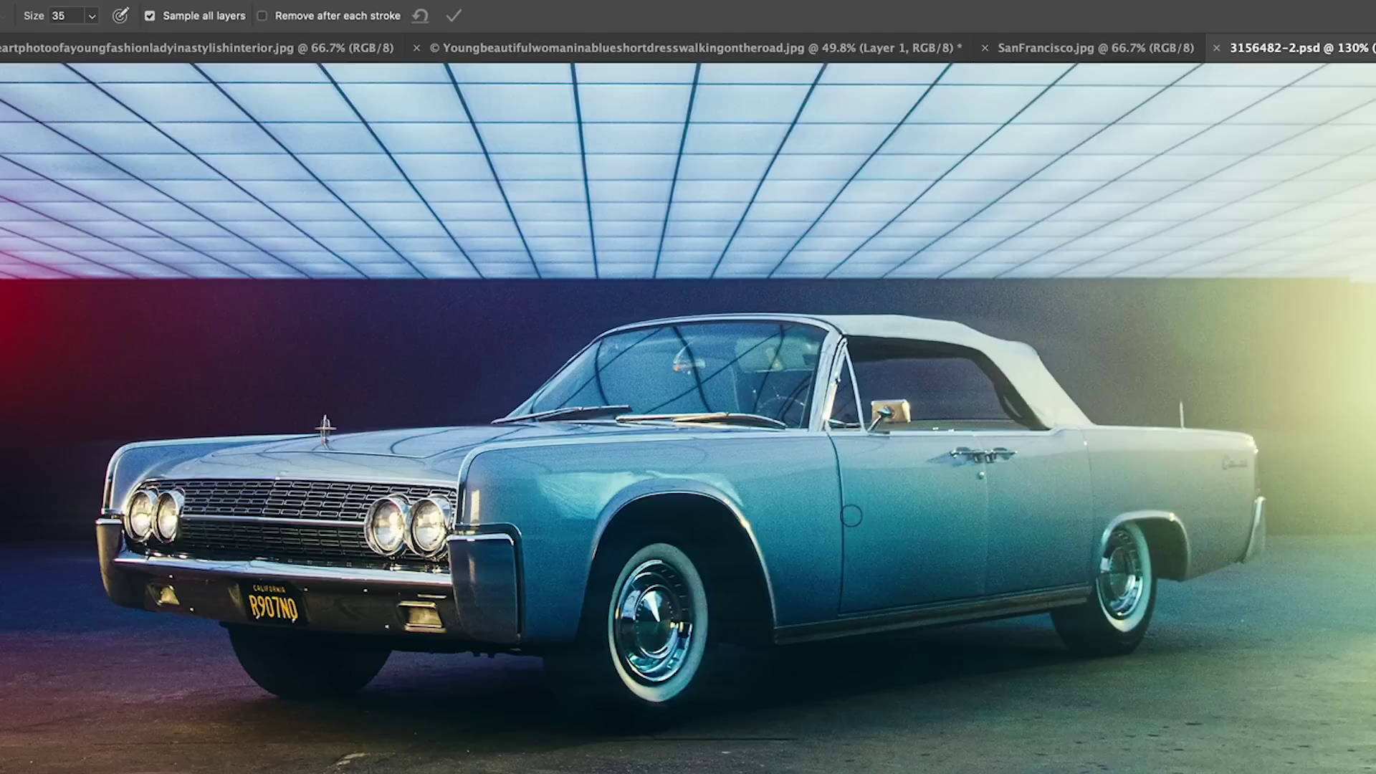
pyautogui.press(']')
pyautogui.press(']')
pyautogui.press(']')
pyautogui.moveTo(1065, 633)
pyautogui.mouseDown()
pyautogui.moveTo(1131, 622)
pyautogui.moveTo(1114, 639)
pyautogui.moveTo(1135, 599)
pyautogui.moveTo(1122, 599)
pyautogui.moveTo(1125, 549)
pyautogui.moveTo(1146, 605)
pyautogui.mouseUp()
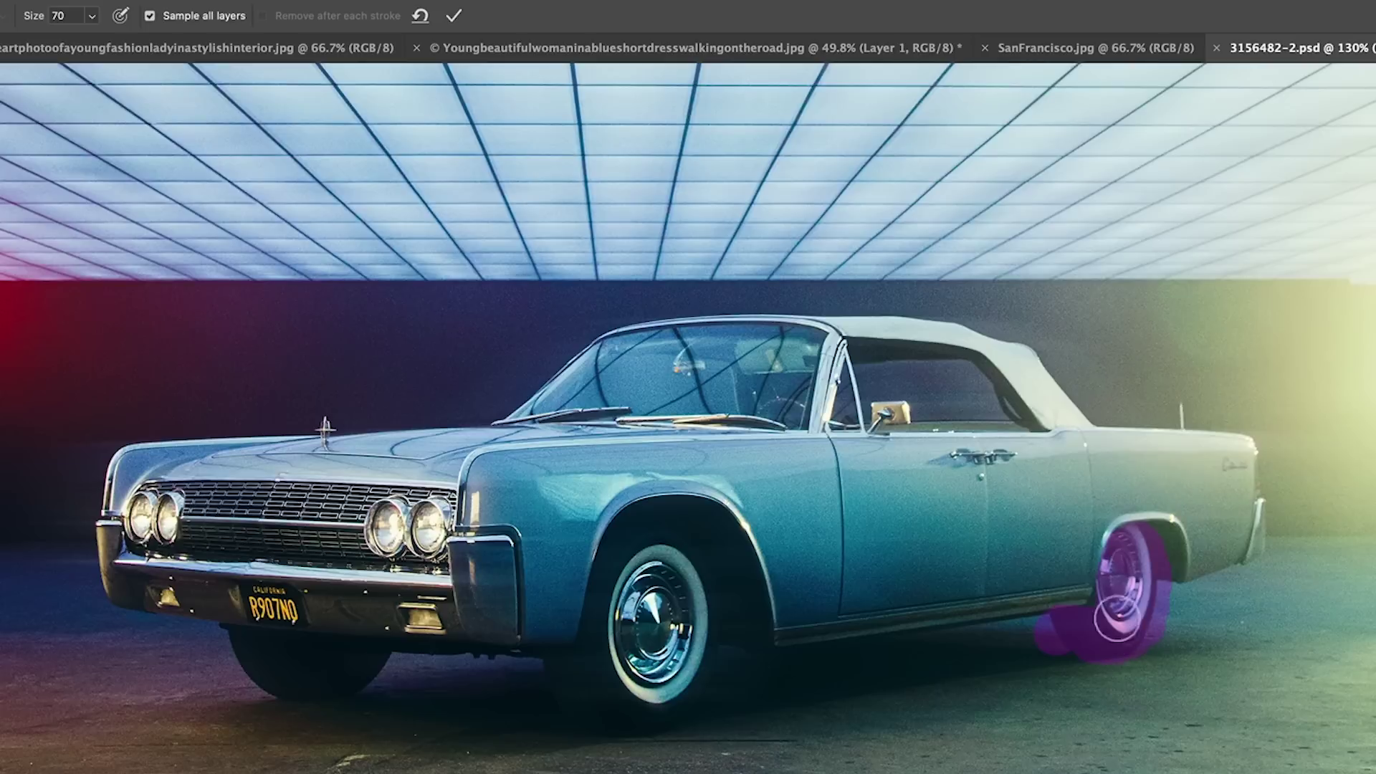
pyautogui.click(451, 17)
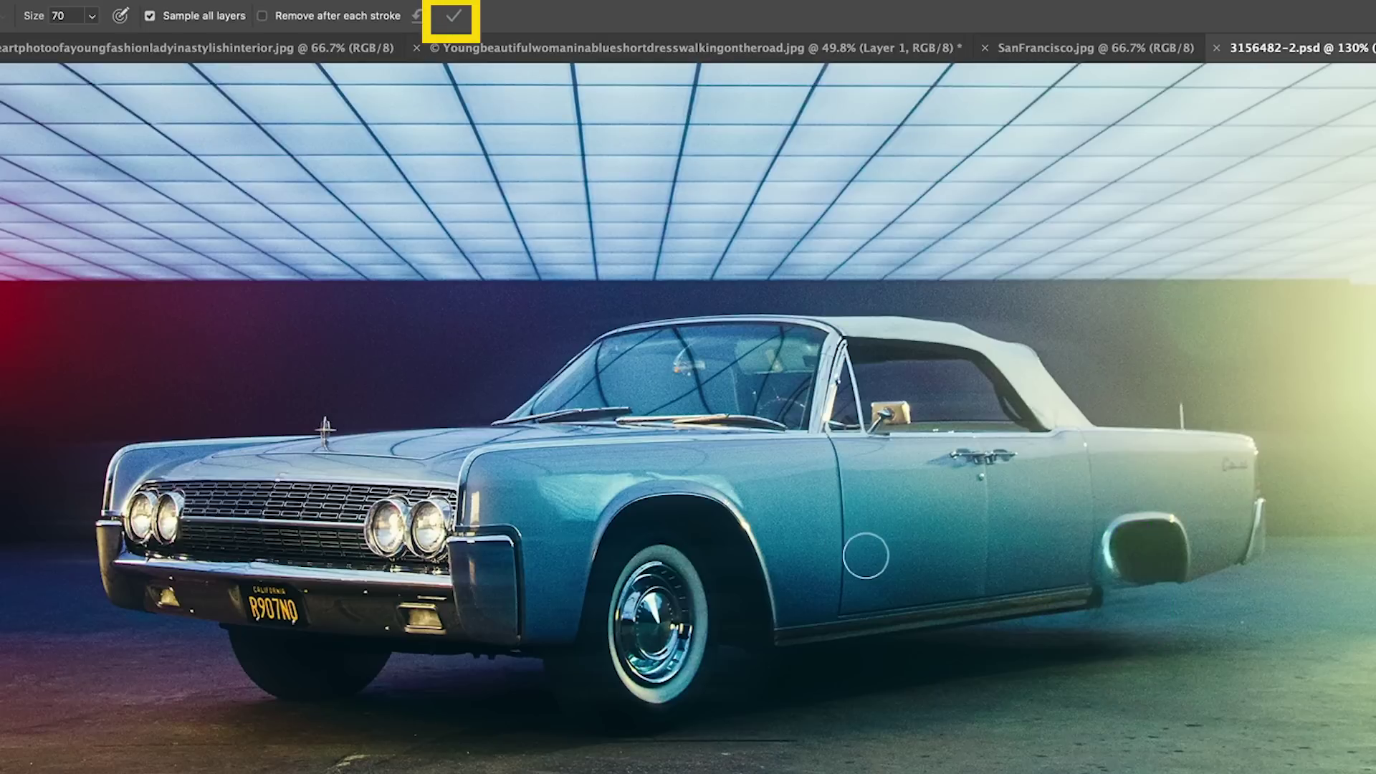
# - Mark the front wheel, far front tire, and both wheel arches for removal
pyautogui.moveTo(606, 679)
pyautogui.mouseDown()
pyautogui.moveTo(562, 676)
pyautogui.moveTo(617, 713)
pyautogui.moveTo(684, 706)
pyautogui.moveTo(668, 544)
pyautogui.moveTo(615, 580)
pyautogui.moveTo(630, 555)
pyautogui.moveTo(713, 616)
pyautogui.moveTo(676, 622)
pyautogui.moveTo(638, 701)
pyautogui.moveTo(574, 670)
pyautogui.moveTo(664, 712)
pyautogui.moveTo(715, 622)
pyautogui.mouseUp()
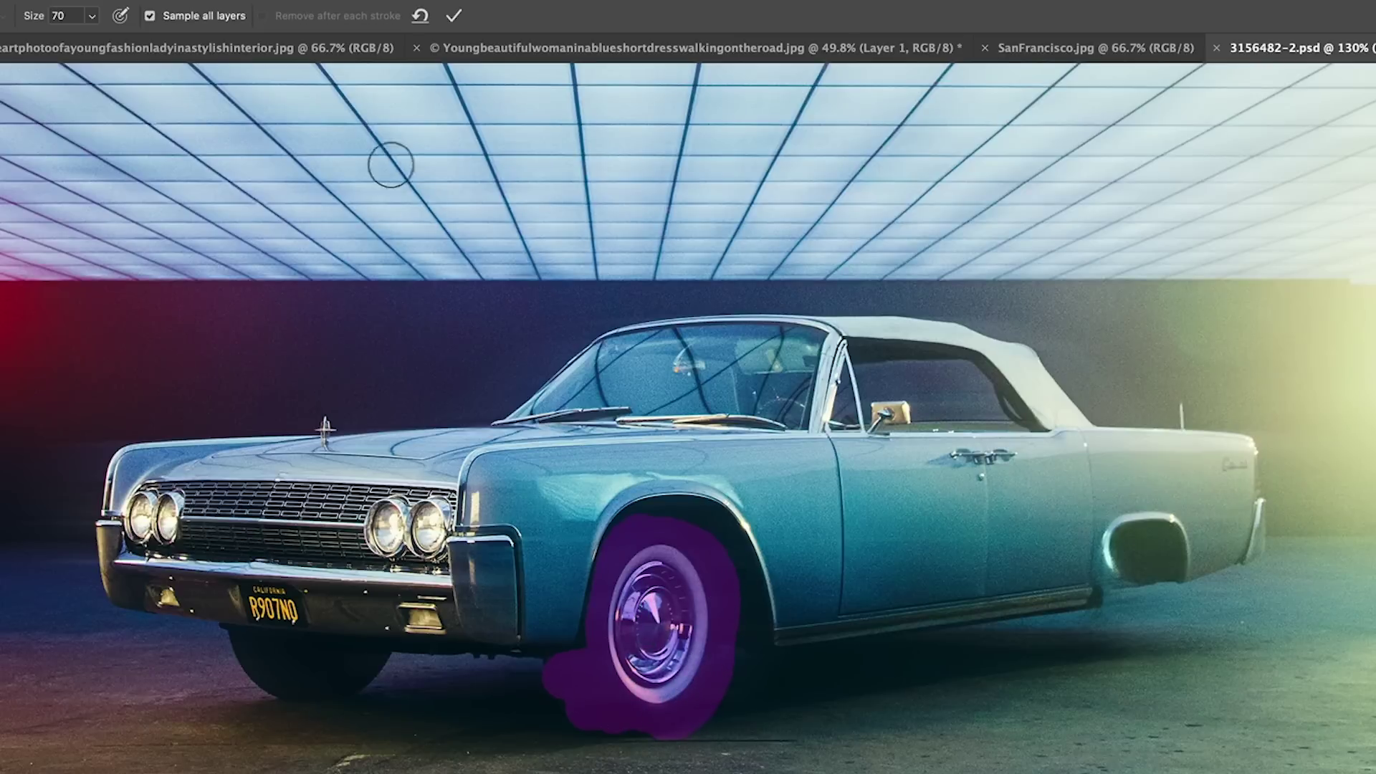
pyautogui.moveTo(240, 646)
pyautogui.mouseDown()
pyautogui.moveTo(369, 665)
pyautogui.moveTo(315, 690)
pyautogui.moveTo(270, 678)
pyautogui.moveTo(238, 649)
pyautogui.moveTo(356, 654)
pyautogui.moveTo(246, 603)
pyautogui.moveTo(291, 606)
pyautogui.mouseUp()
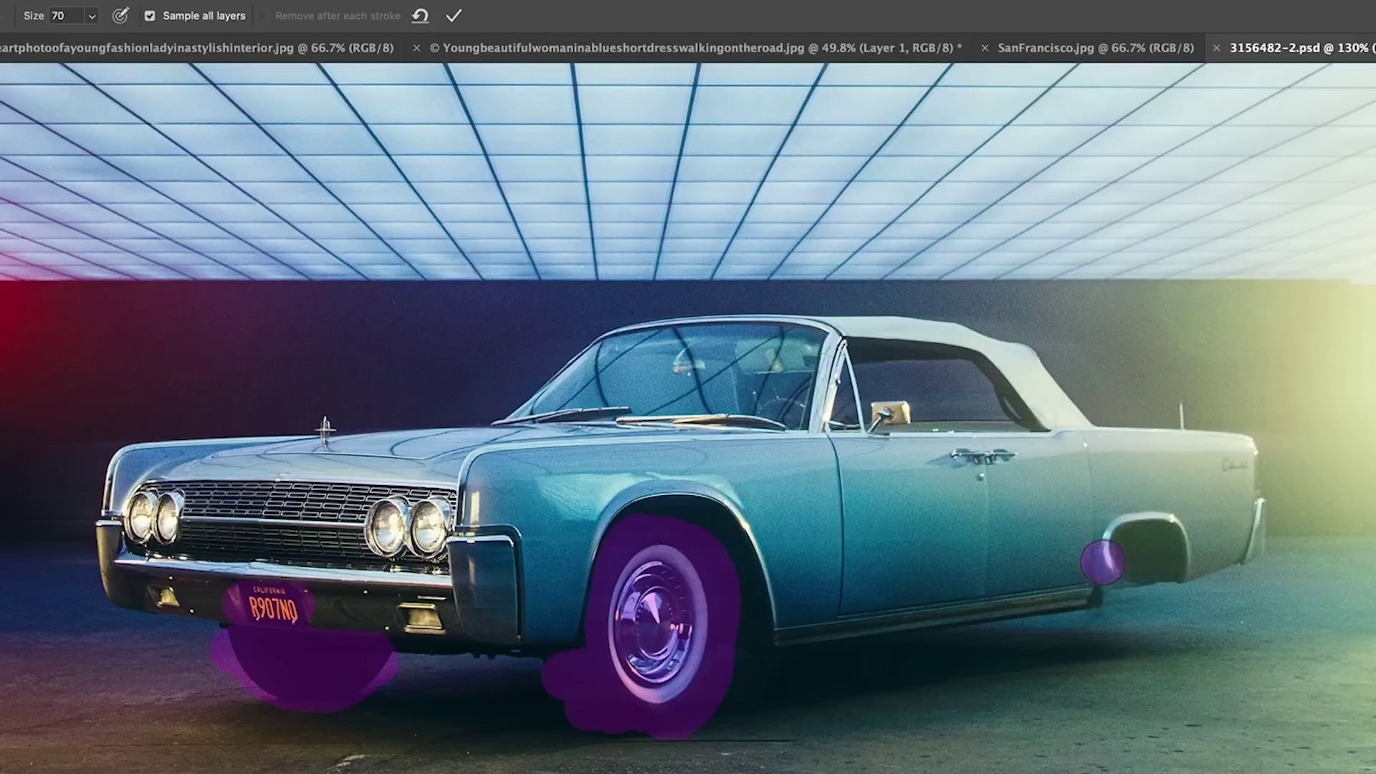
pyautogui.moveTo(1103, 561); pyautogui.dragTo(1148, 520)
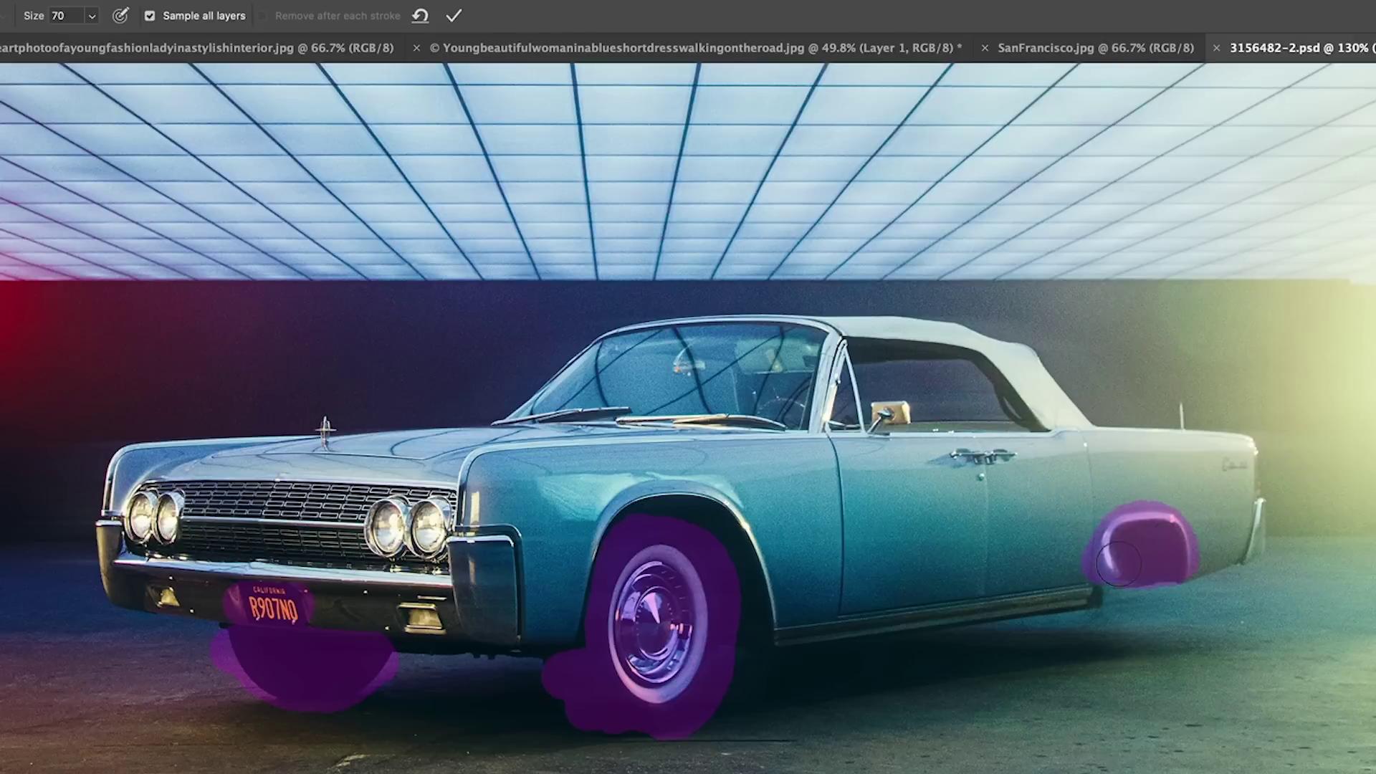
pyautogui.moveTo(591, 639)
pyautogui.mouseDown()
pyautogui.moveTo(613, 528)
pyautogui.moveTo(635, 503)
pyautogui.moveTo(674, 498)
pyautogui.moveTo(738, 524)
pyautogui.moveTo(764, 568)
pyautogui.moveTo(775, 616)
pyautogui.moveTo(731, 623)
pyautogui.mouseUp()
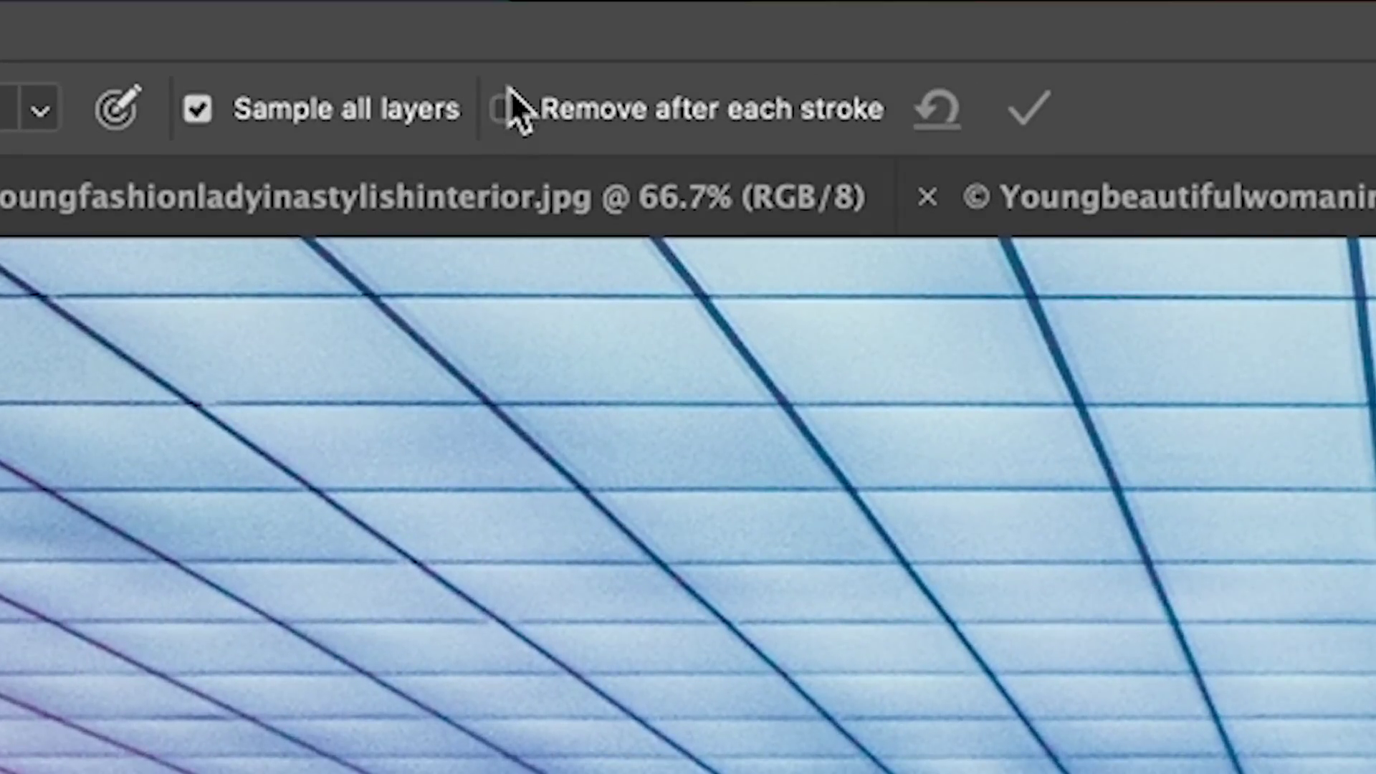
# - Re-enable Remove after each stroke and clean up the car's rear and bumper end
pyautogui.click(506, 109)
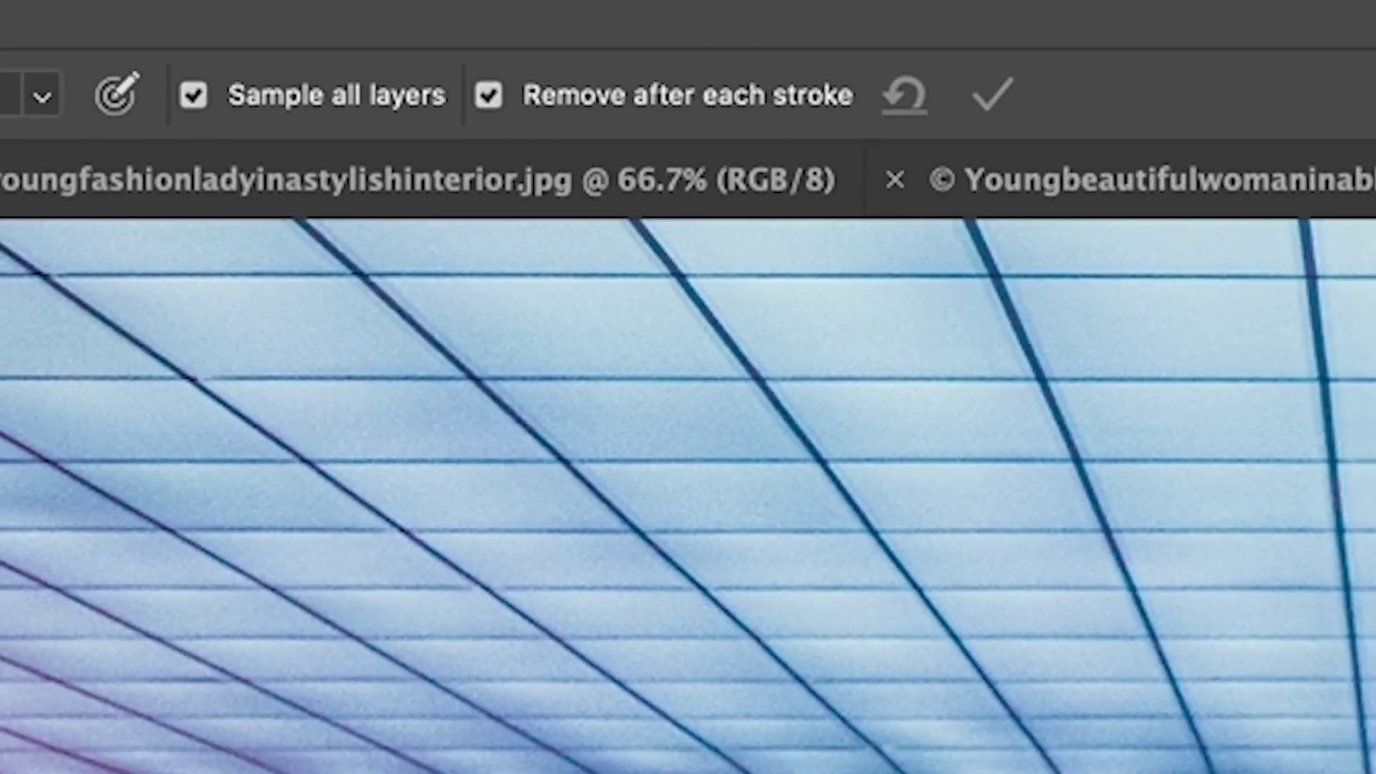
pyautogui.moveTo(1107, 487); pyautogui.dragTo(1254, 467)
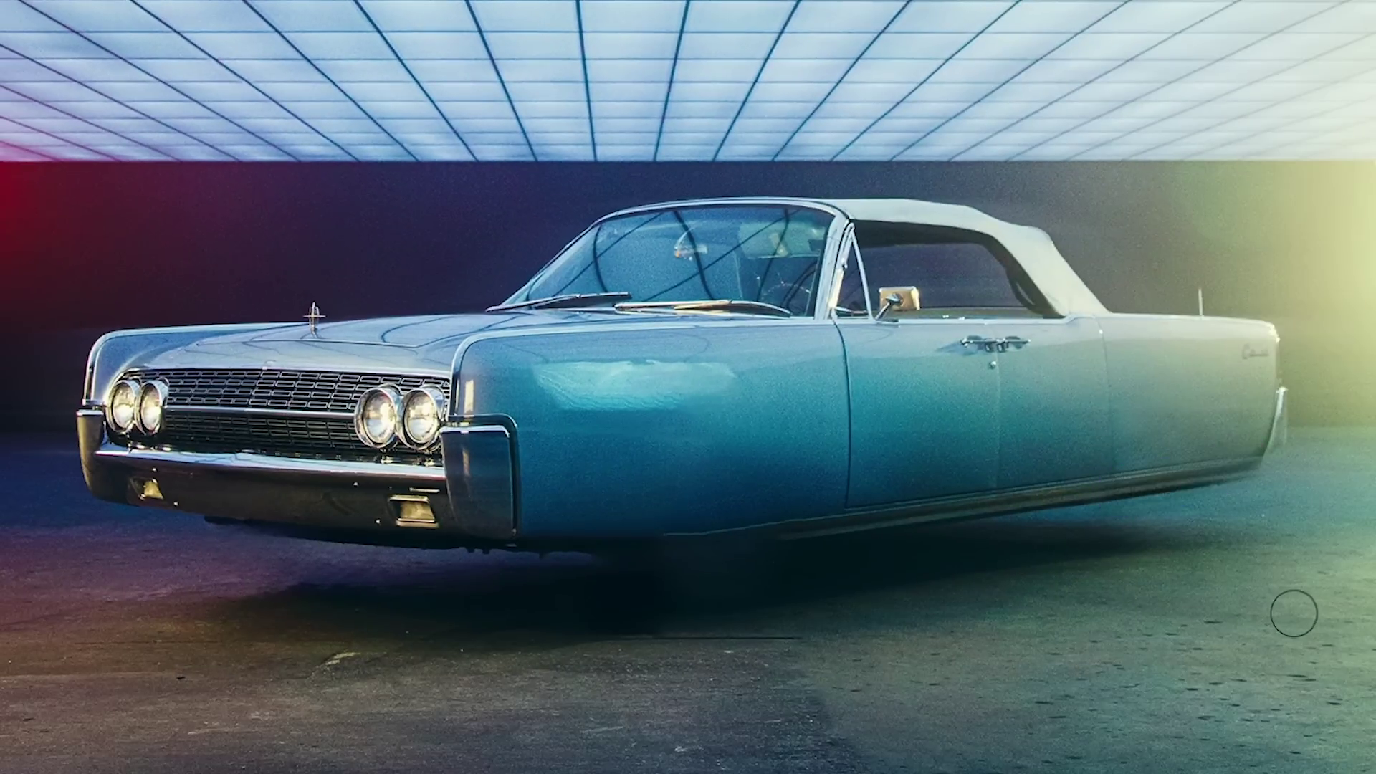
pyautogui.moveTo(1265, 464)
pyautogui.mouseDown()
pyautogui.moveTo(1207, 476)
pyautogui.moveTo(1268, 469)
pyautogui.moveTo(1276, 426)
pyautogui.moveTo(1272, 487)
pyautogui.mouseUp()
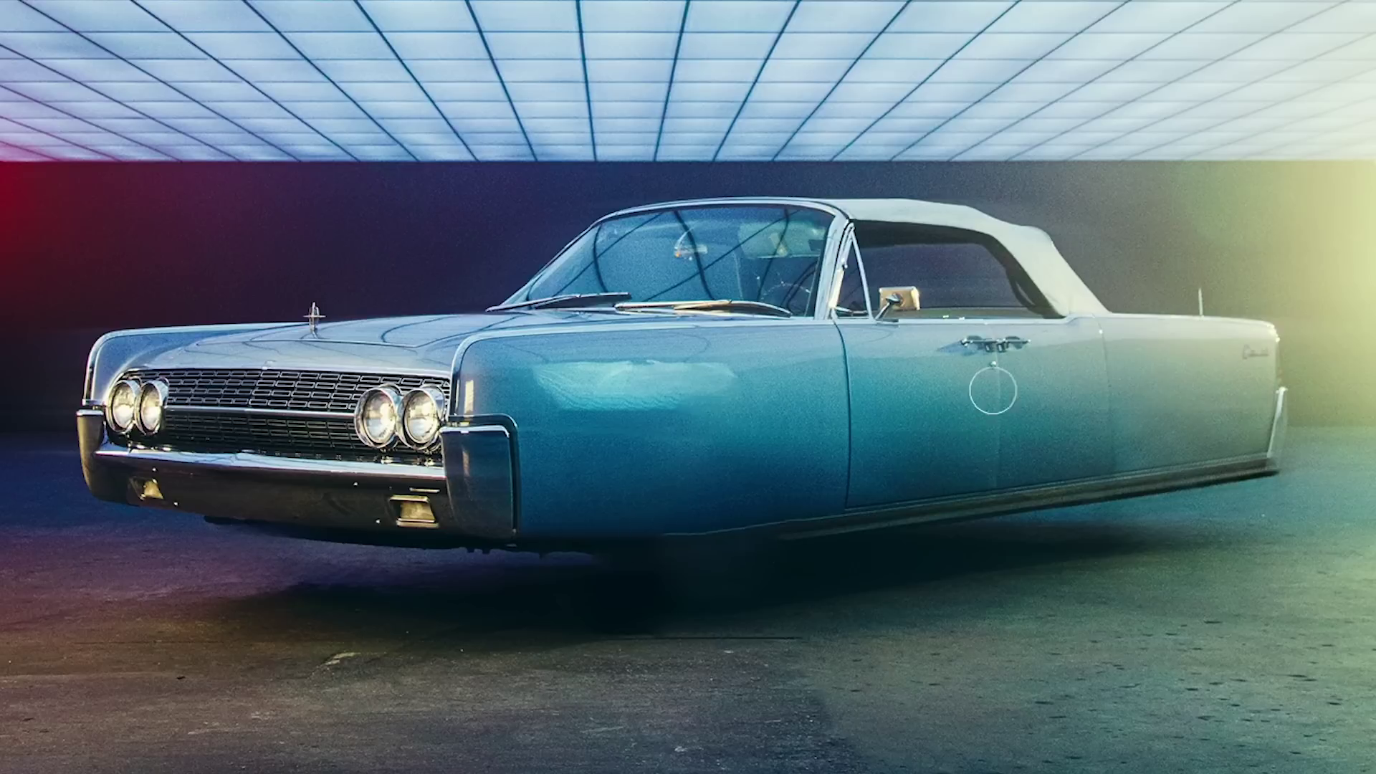
# - Erase the seam lines on the rear and front doors
pyautogui.moveTo(1003, 381); pyautogui.dragTo(1003, 430)
pyautogui.moveTo(1098, 326); pyautogui.dragTo(1112, 455)
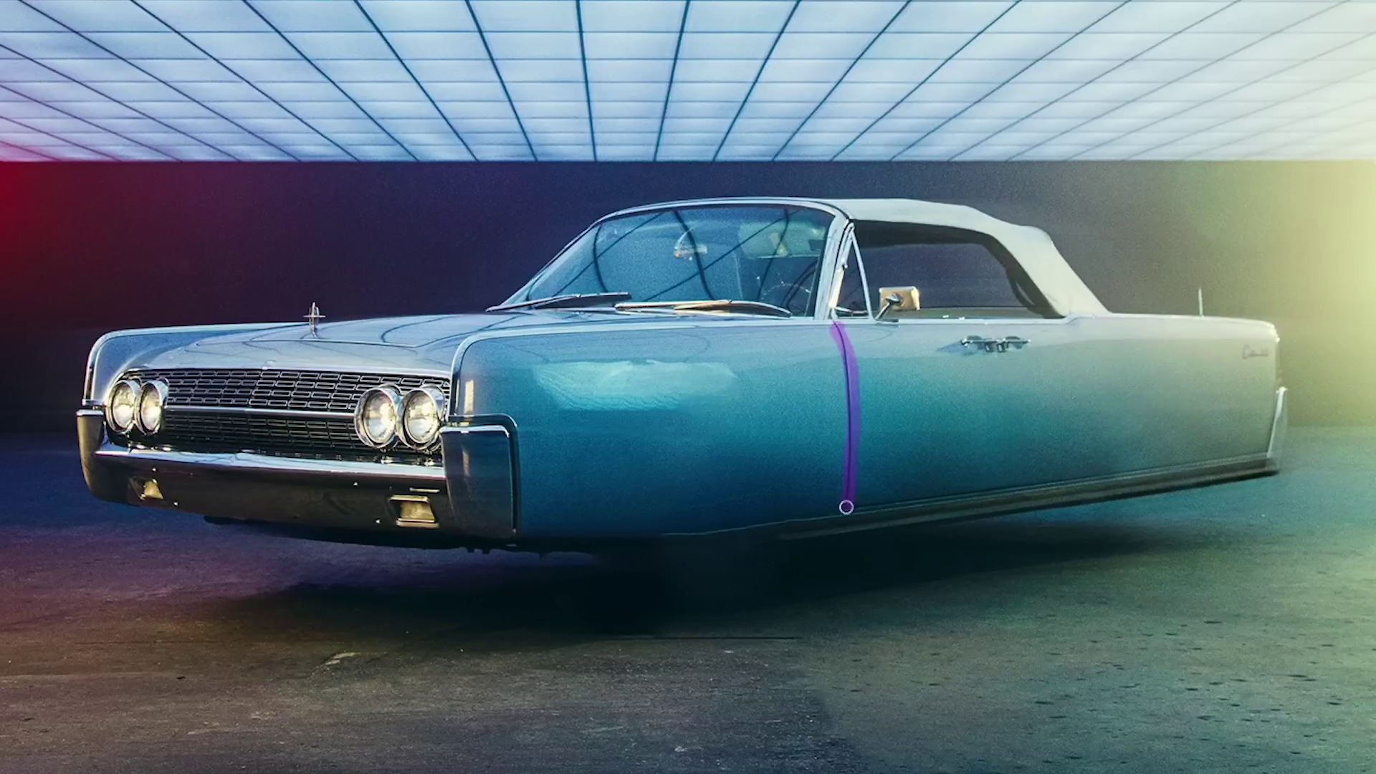
pyautogui.moveTo(1029, 343); pyautogui.dragTo(1050, 356)
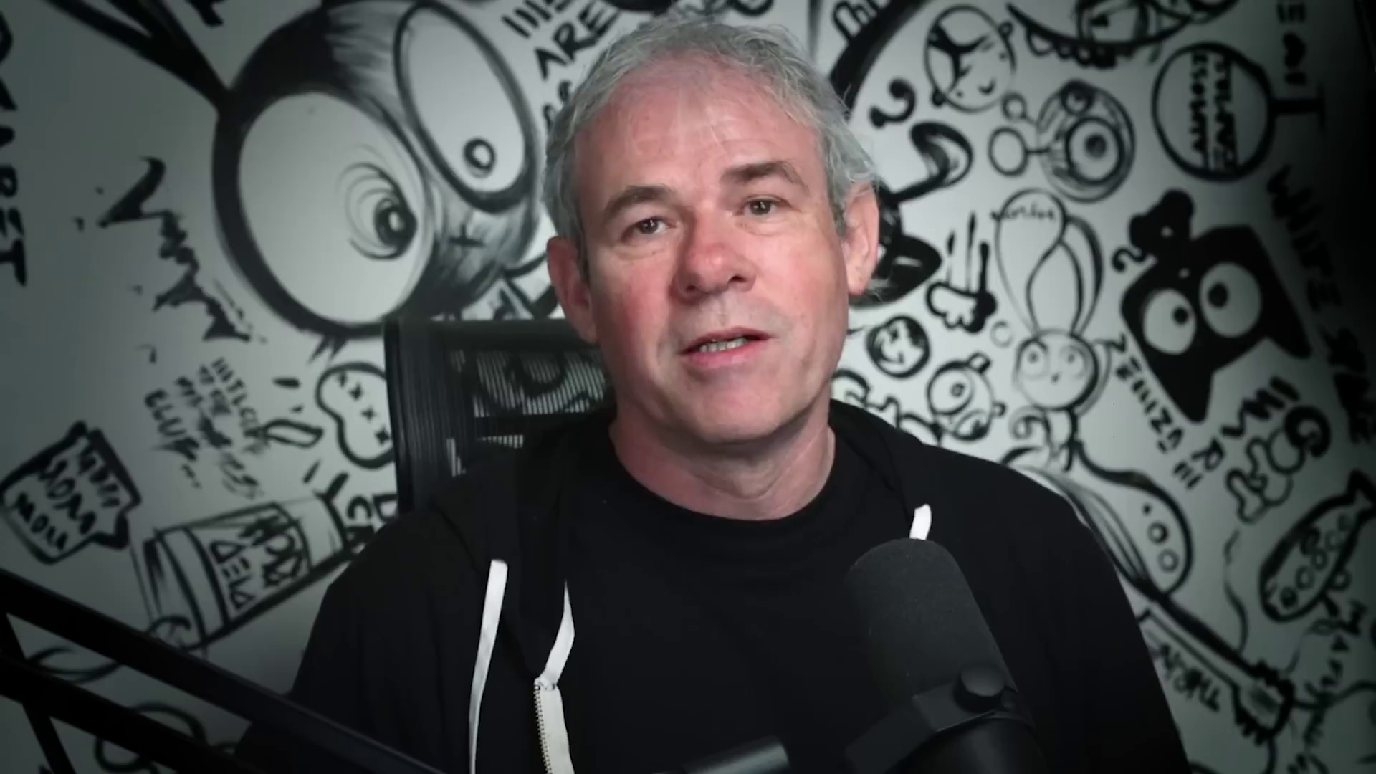